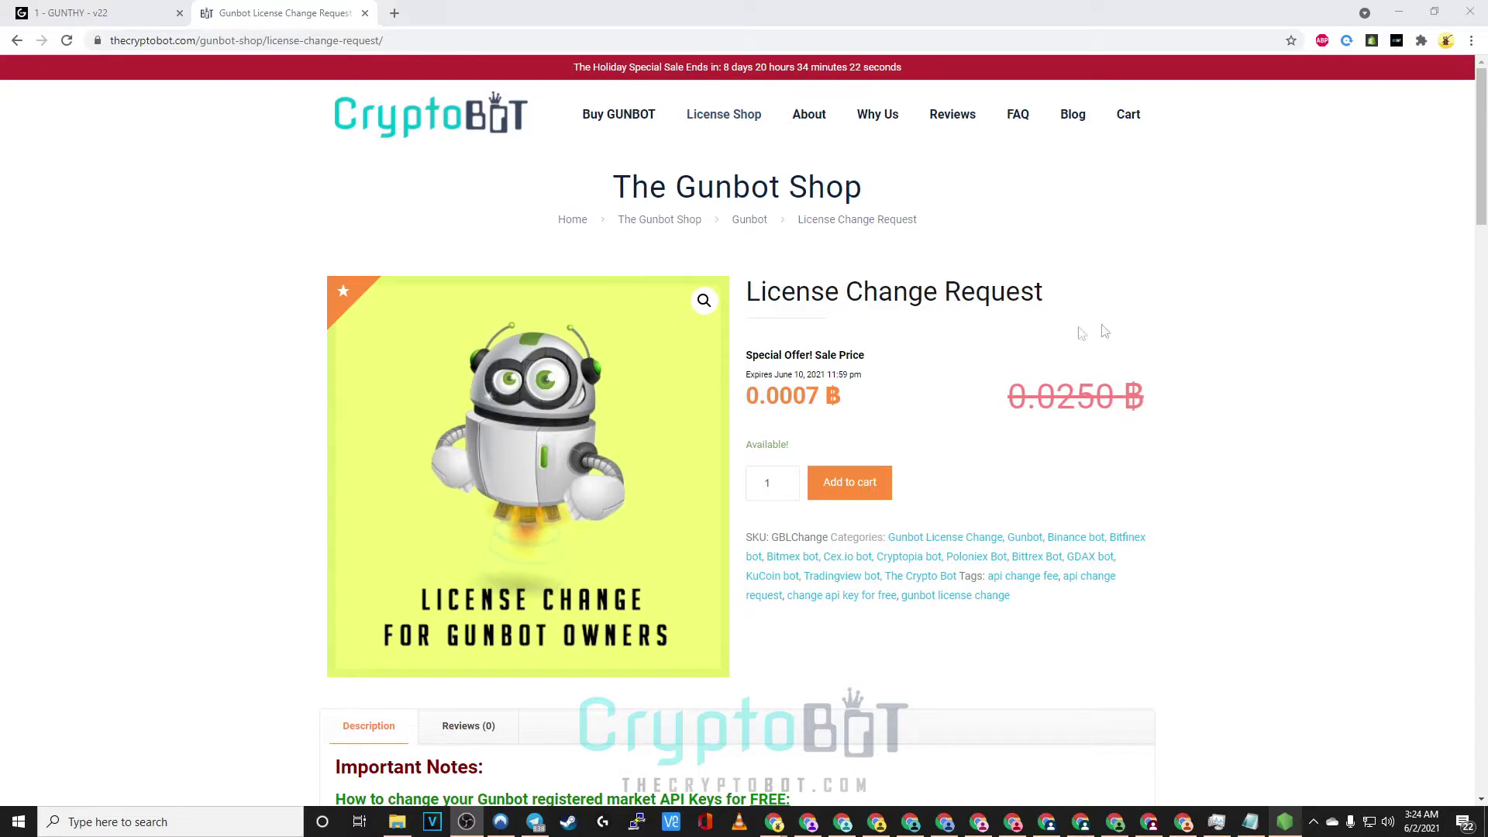
Highlight the shop portion of the thecryptobot.com page's web address
scroll(1202, 299, down, 2)
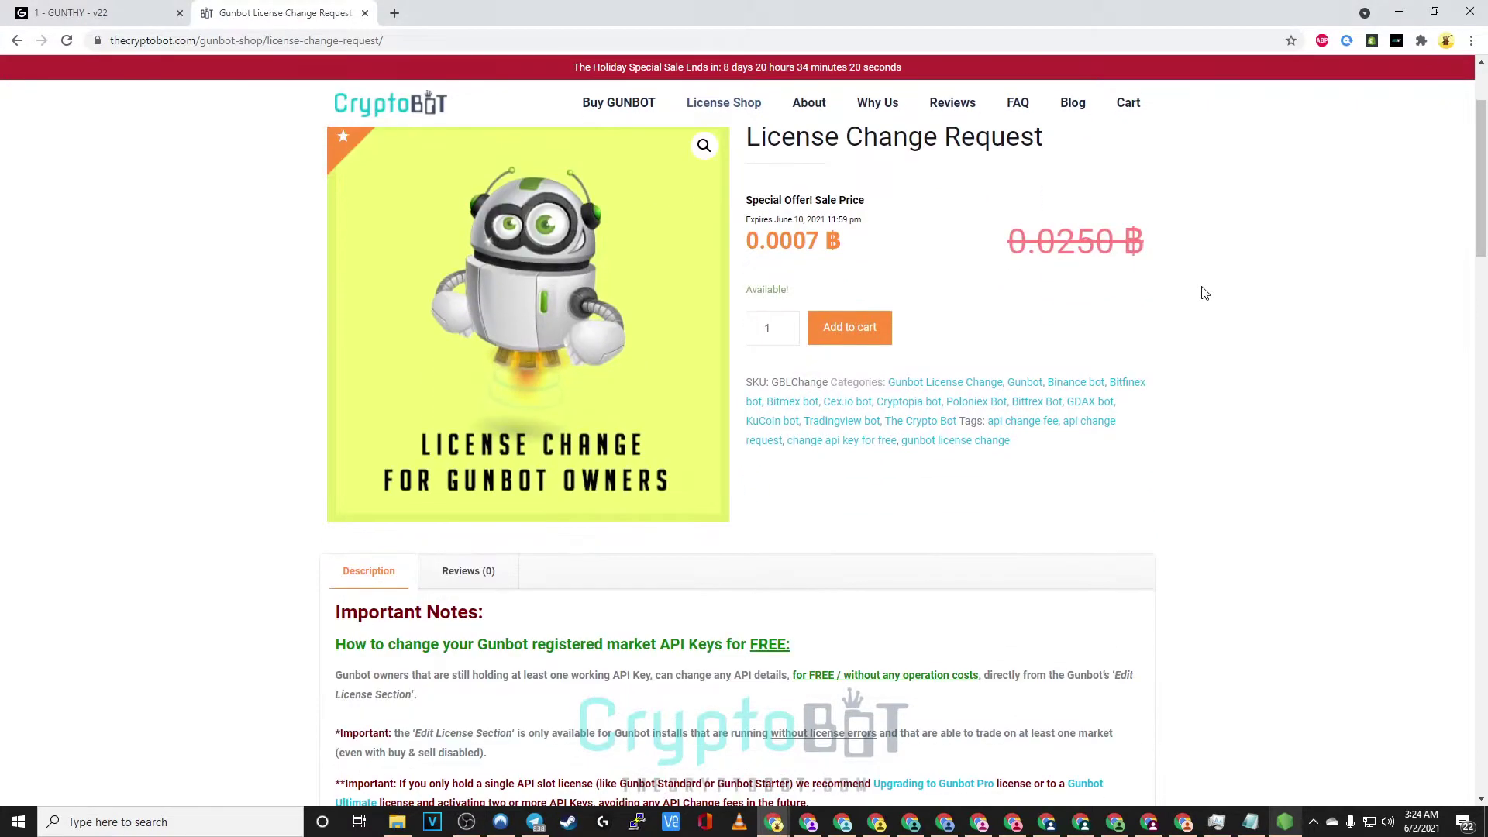
click(120, 42)
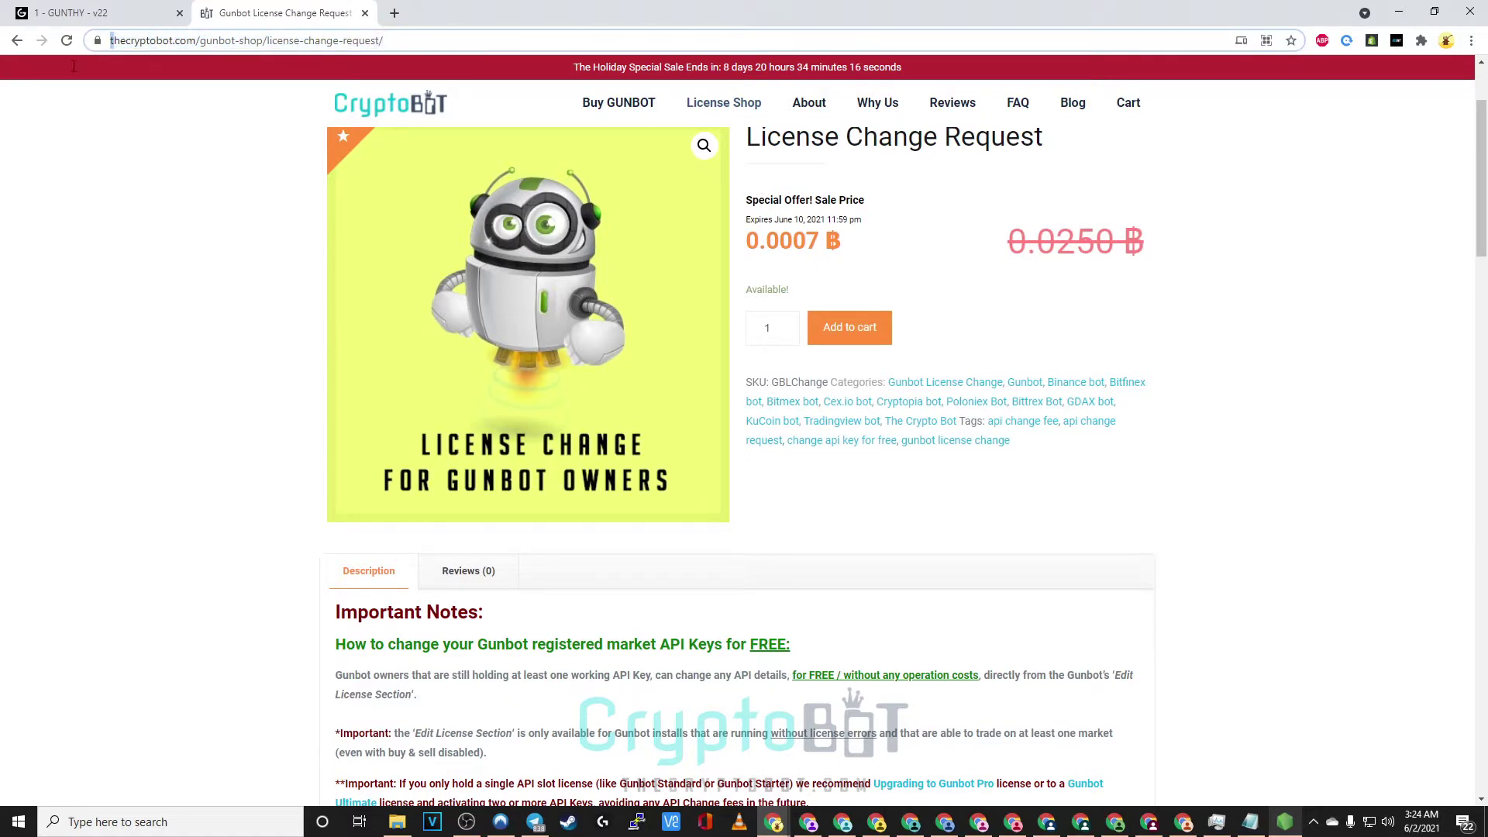
drag(110, 42, 391, 45)
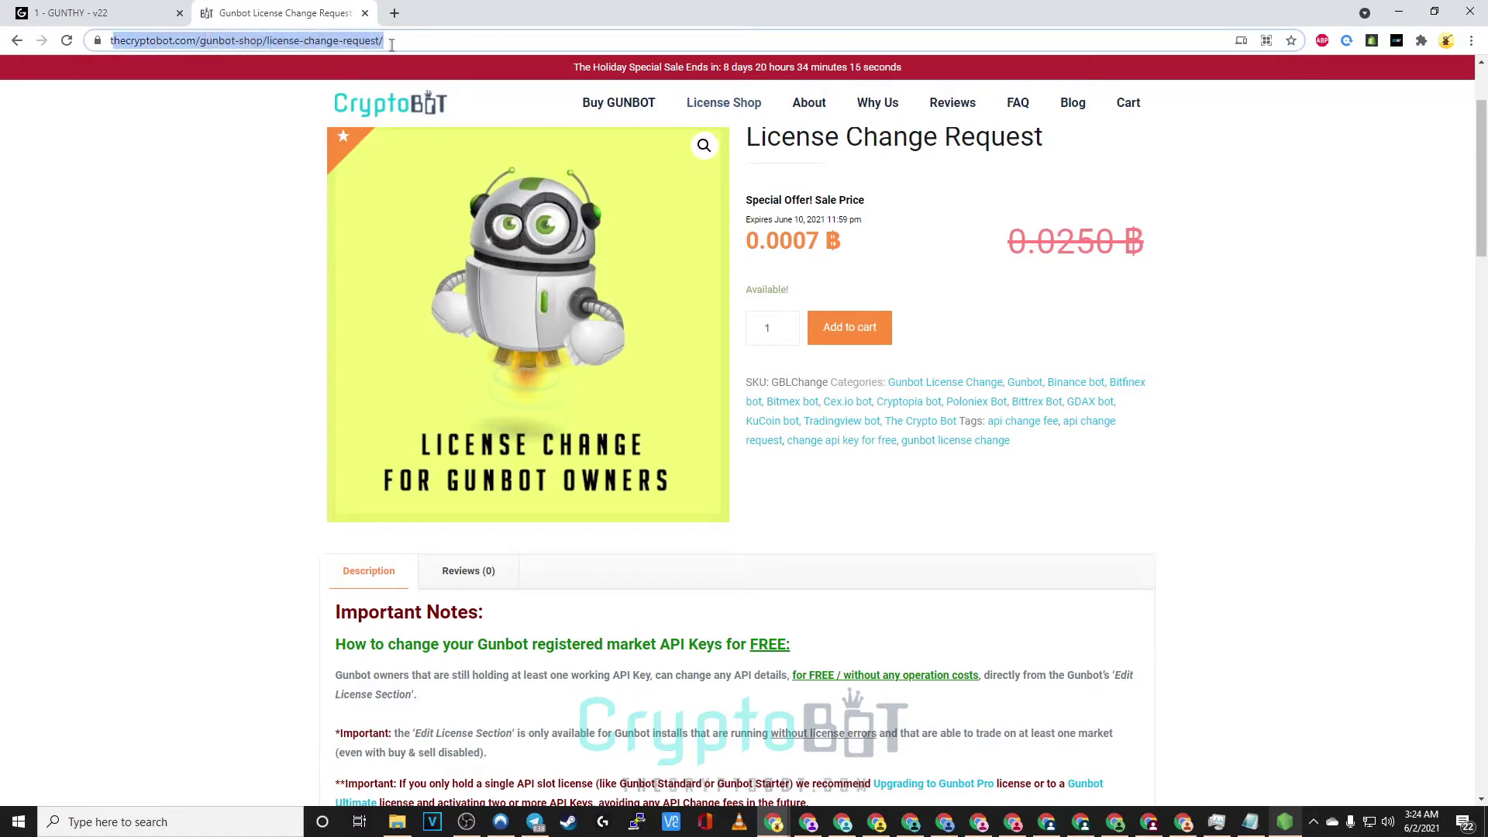
click(448, 46)
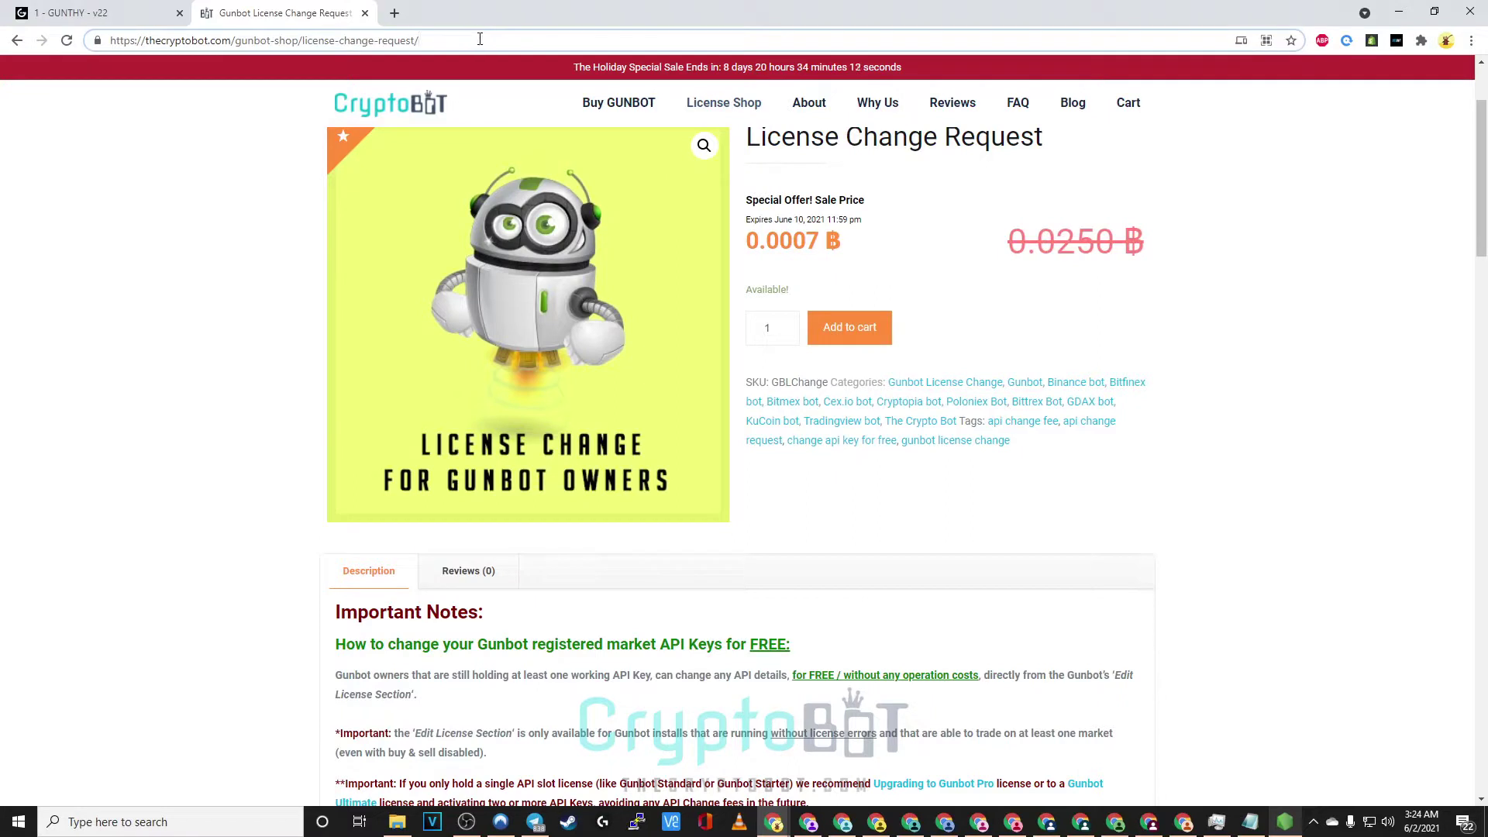
drag(479, 38, 383, 42)
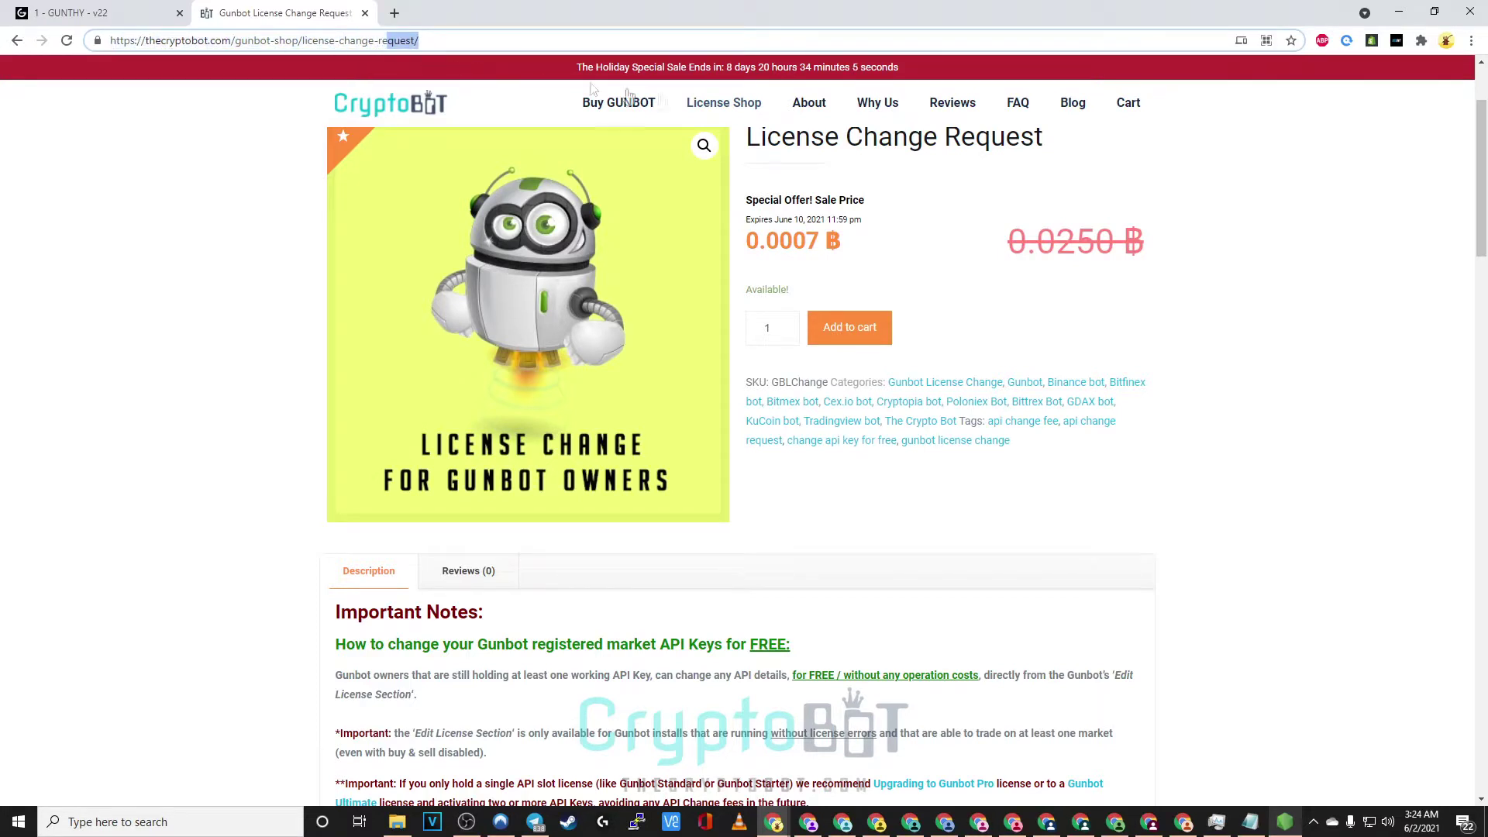
Reopen License Change Request from the License Shop, then switch to the Gunbot BTC-ETH chart
click(716, 103)
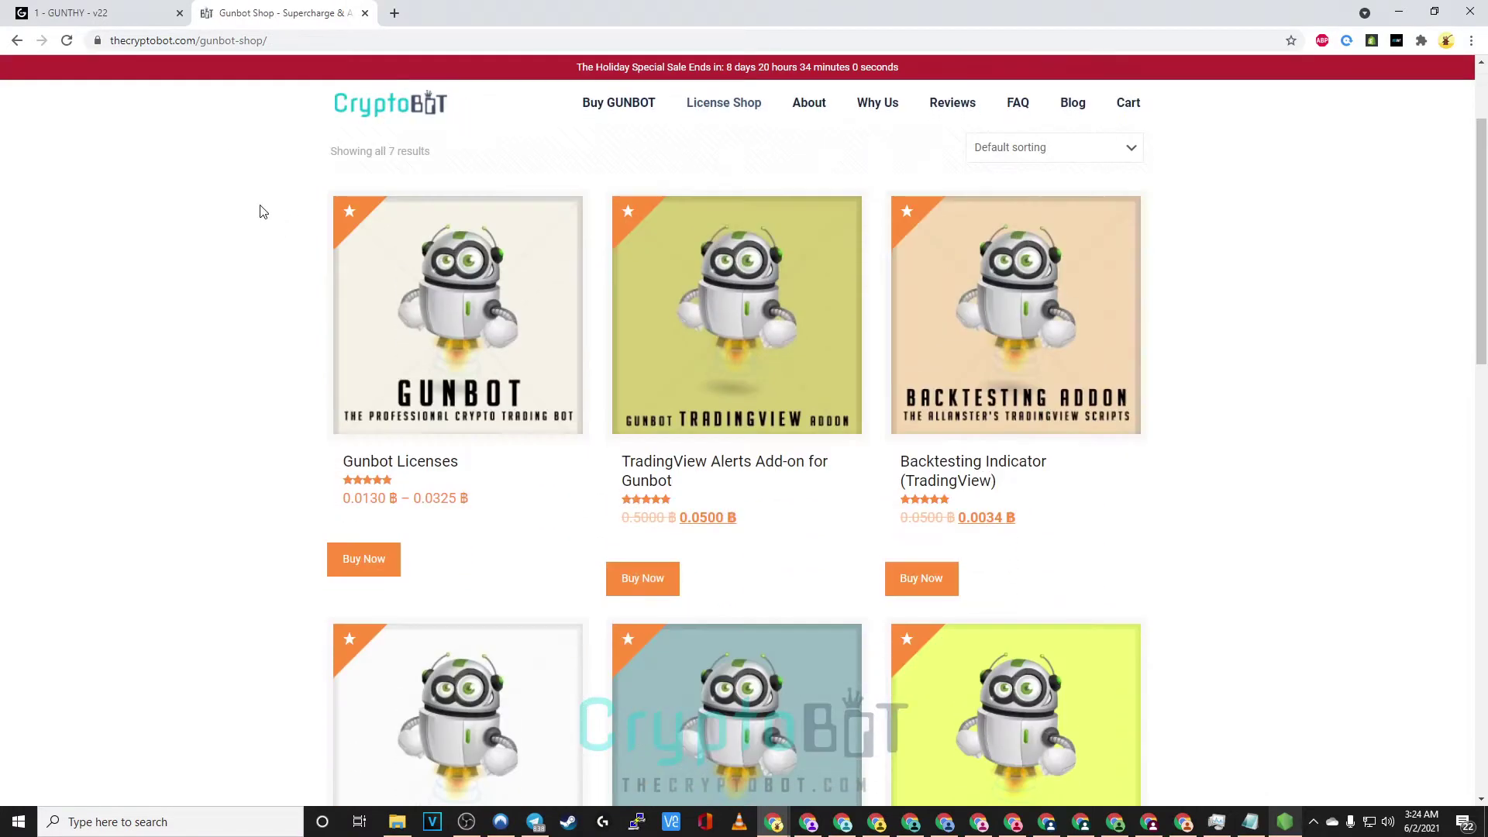
scroll(262, 210, down, 4)
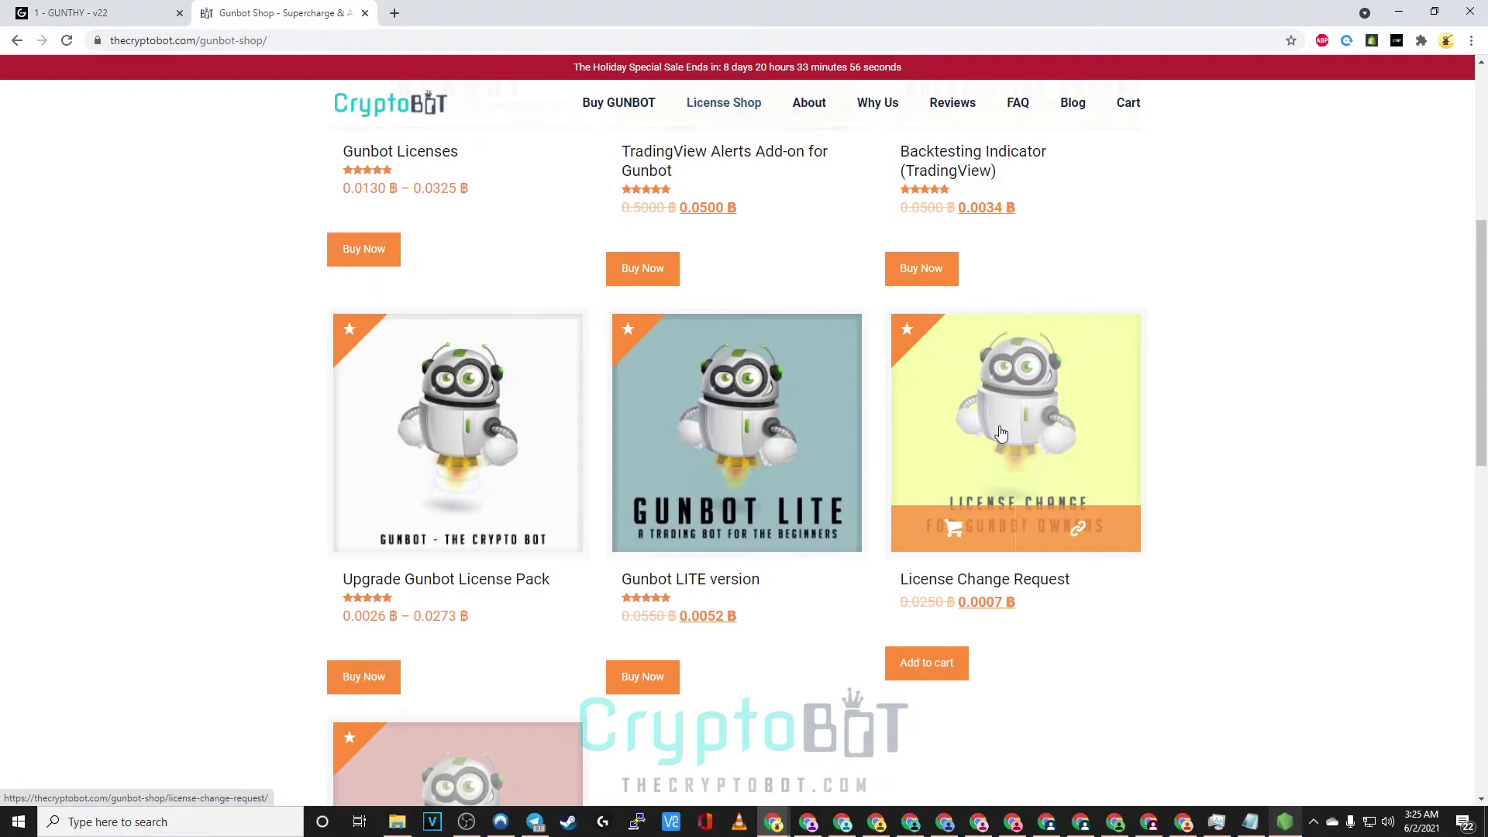
click(1001, 434)
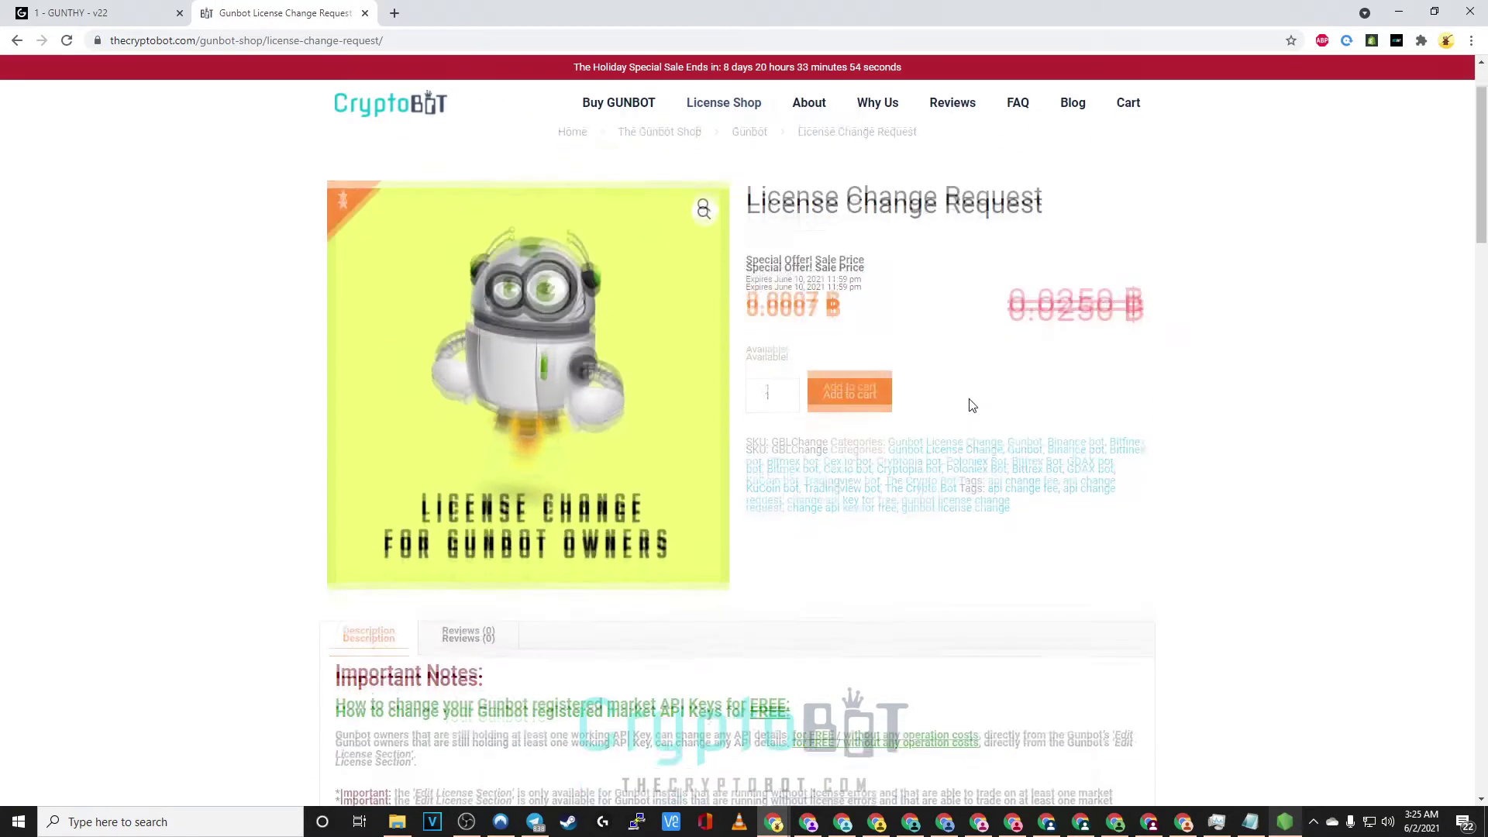
scroll(972, 406, down, 2)
scroll(974, 405, down, 3)
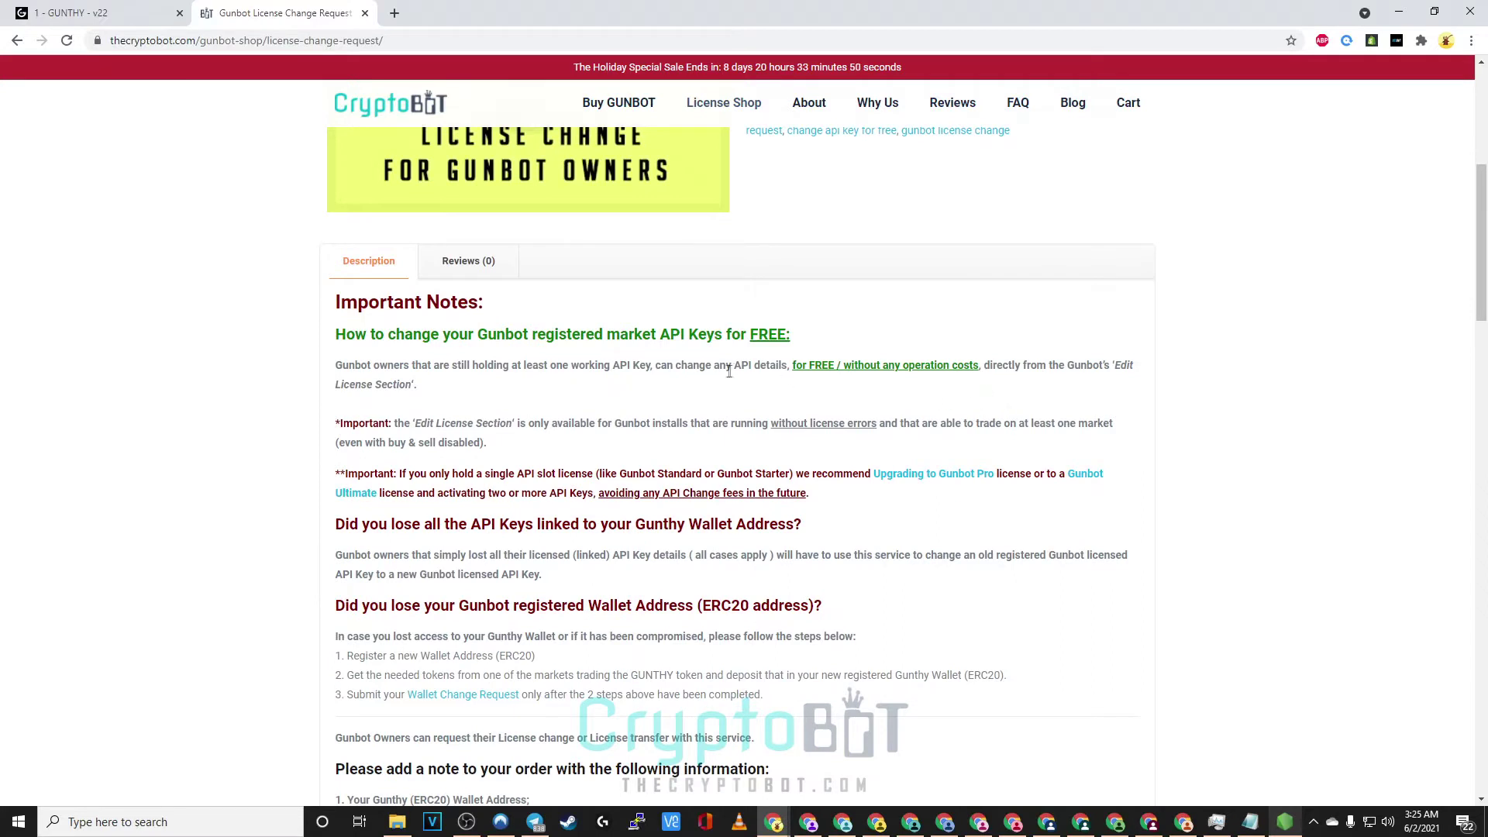
drag(713, 381, 993, 380)
click(1067, 370)
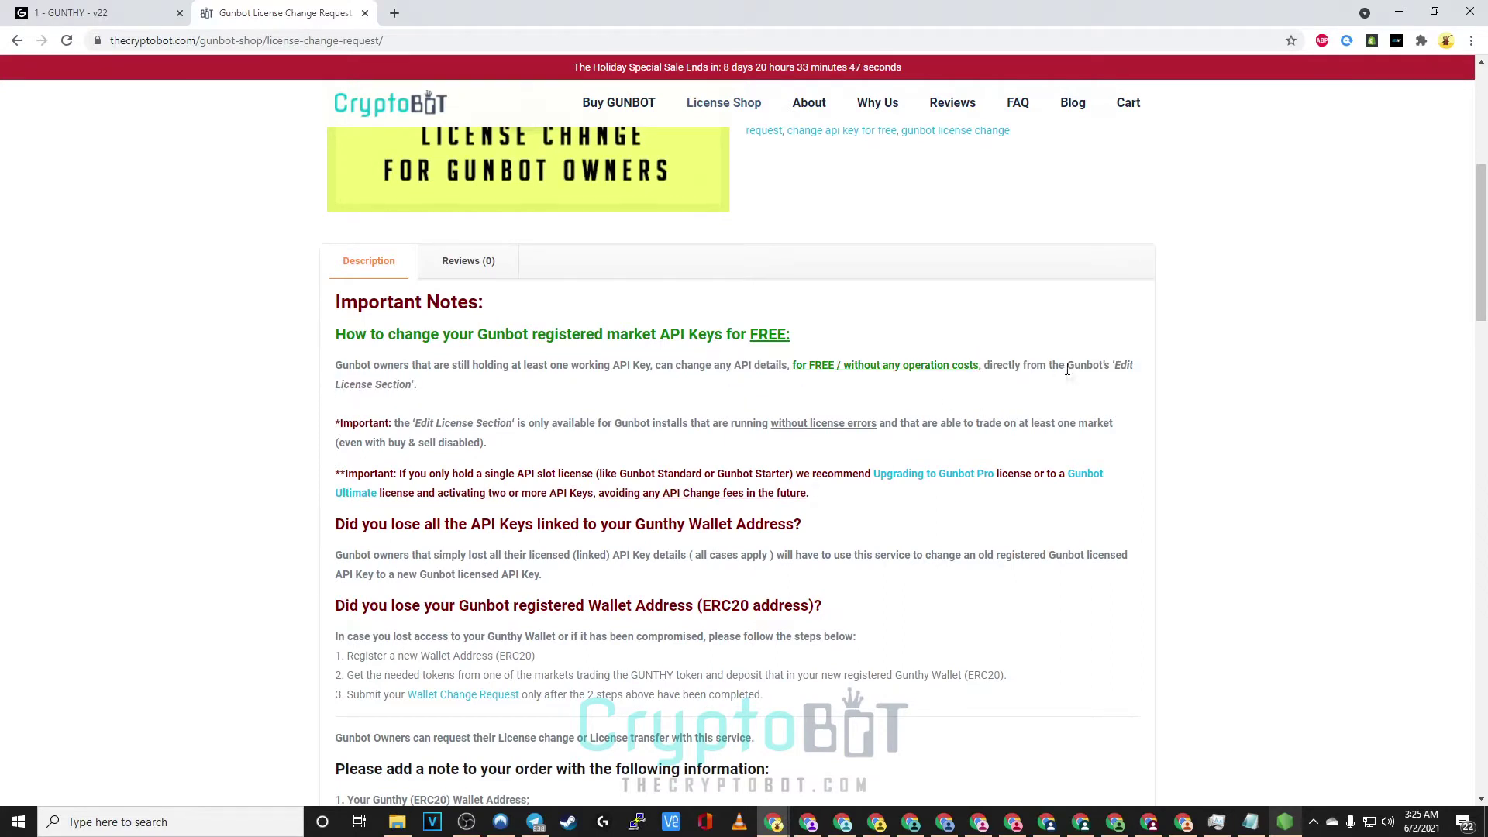
click(121, 24)
drag(740, 563, 1112, 563)
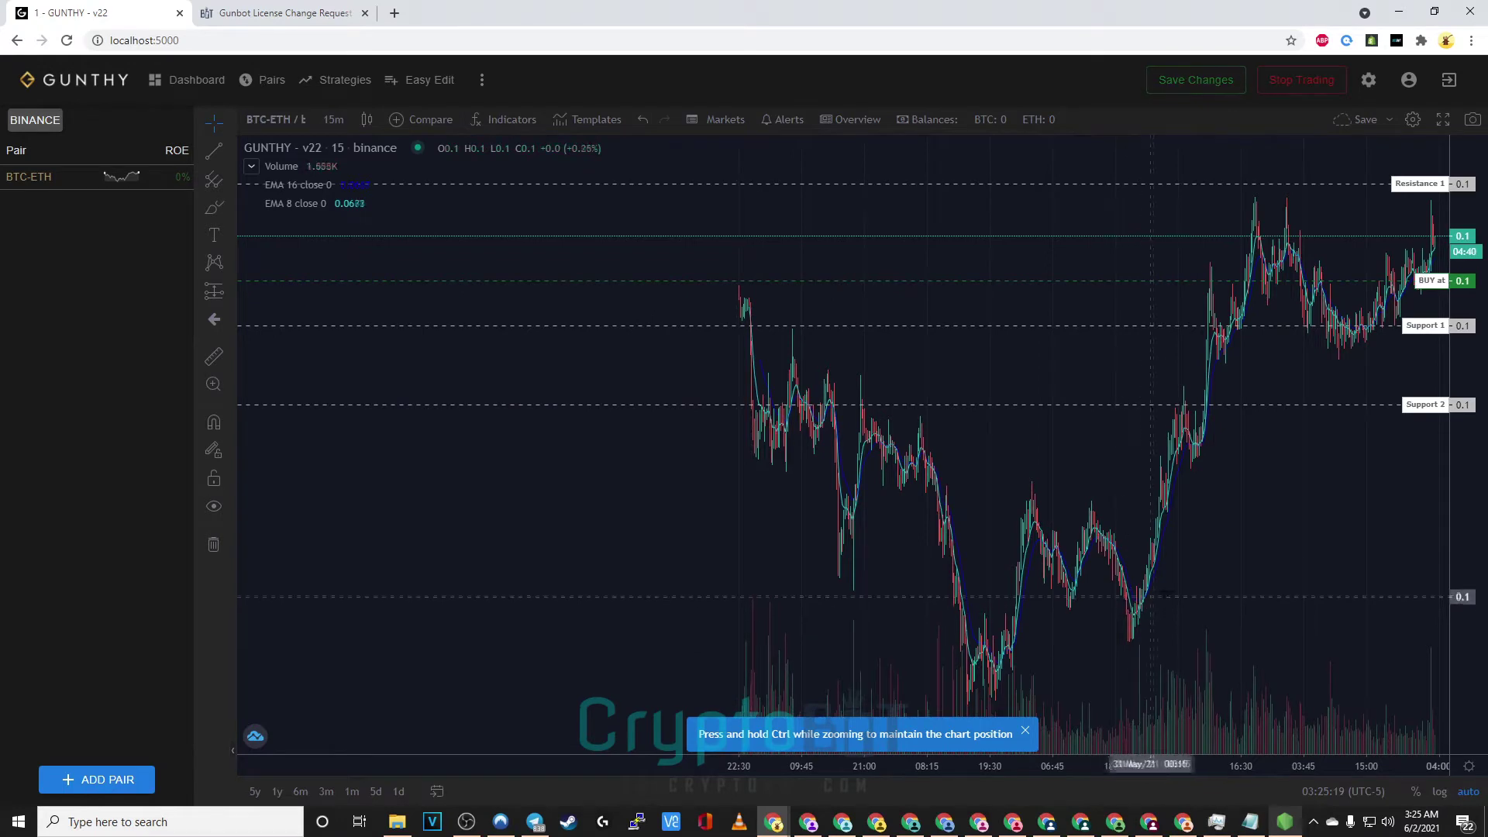
Check and minimise the Gunbot console, then view profile settings showing binance connected
click(1287, 821)
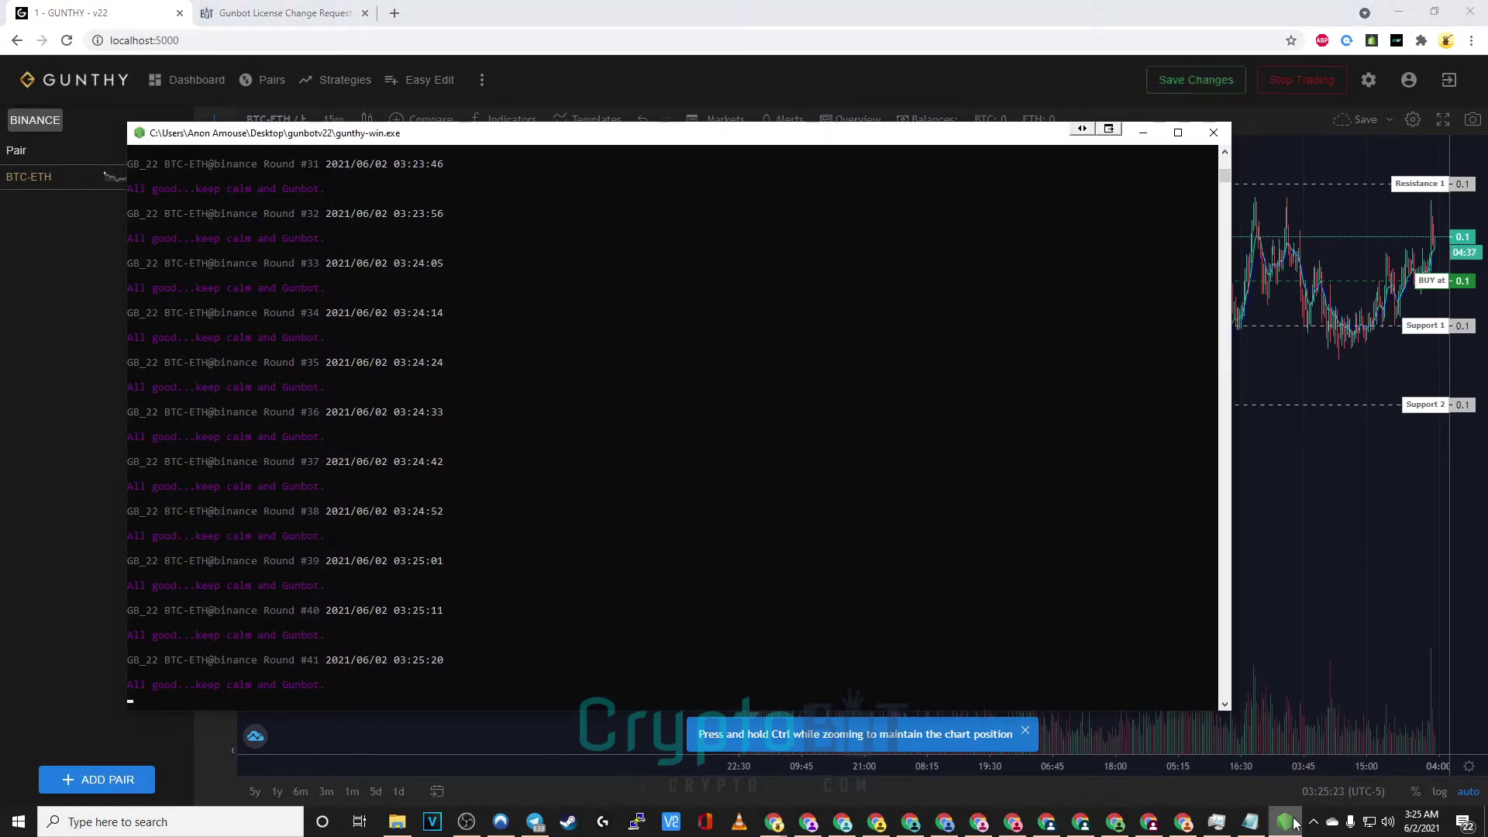
click(1288, 822)
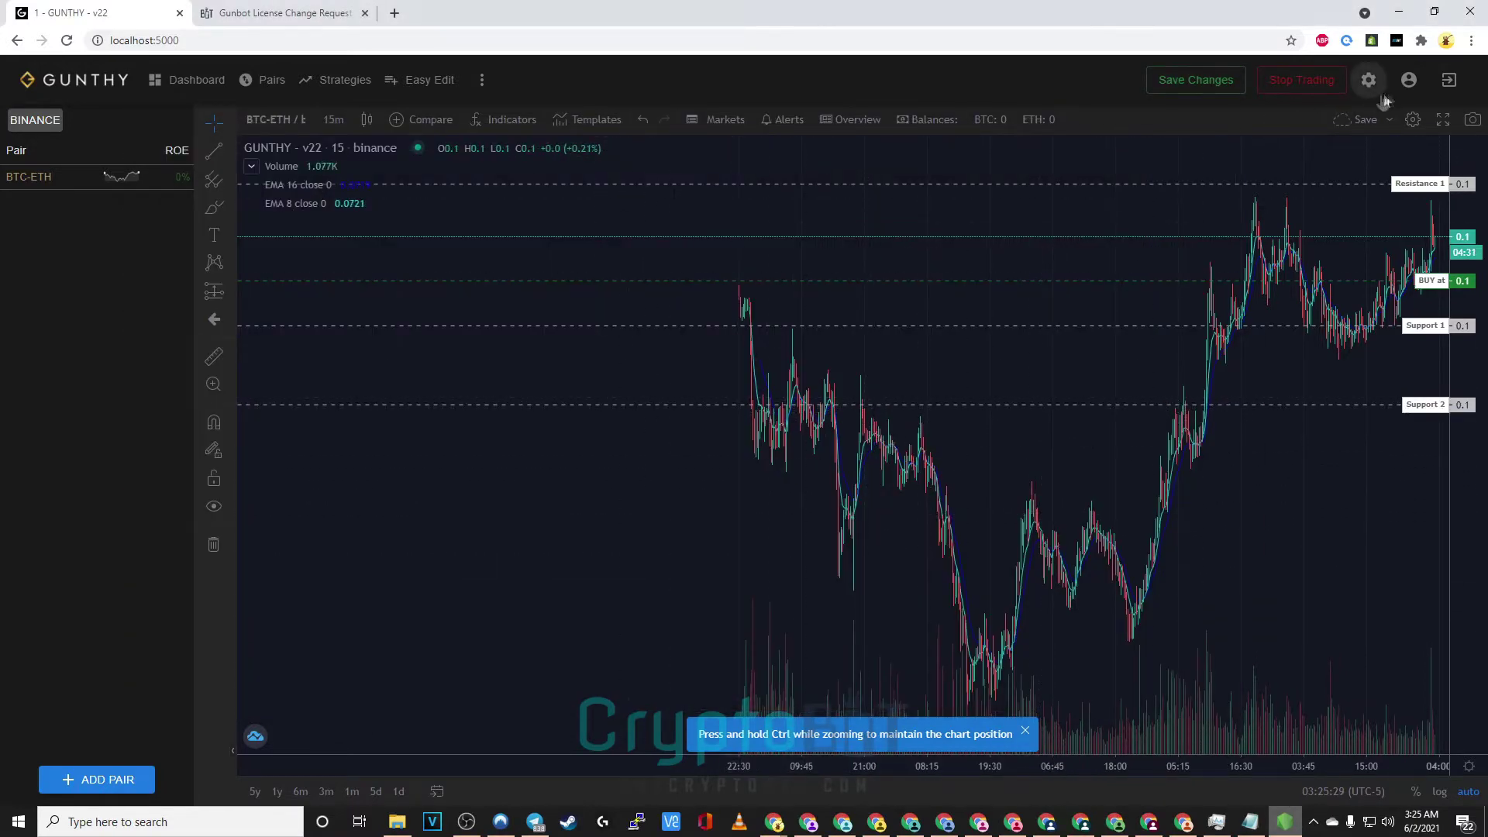
click(1412, 82)
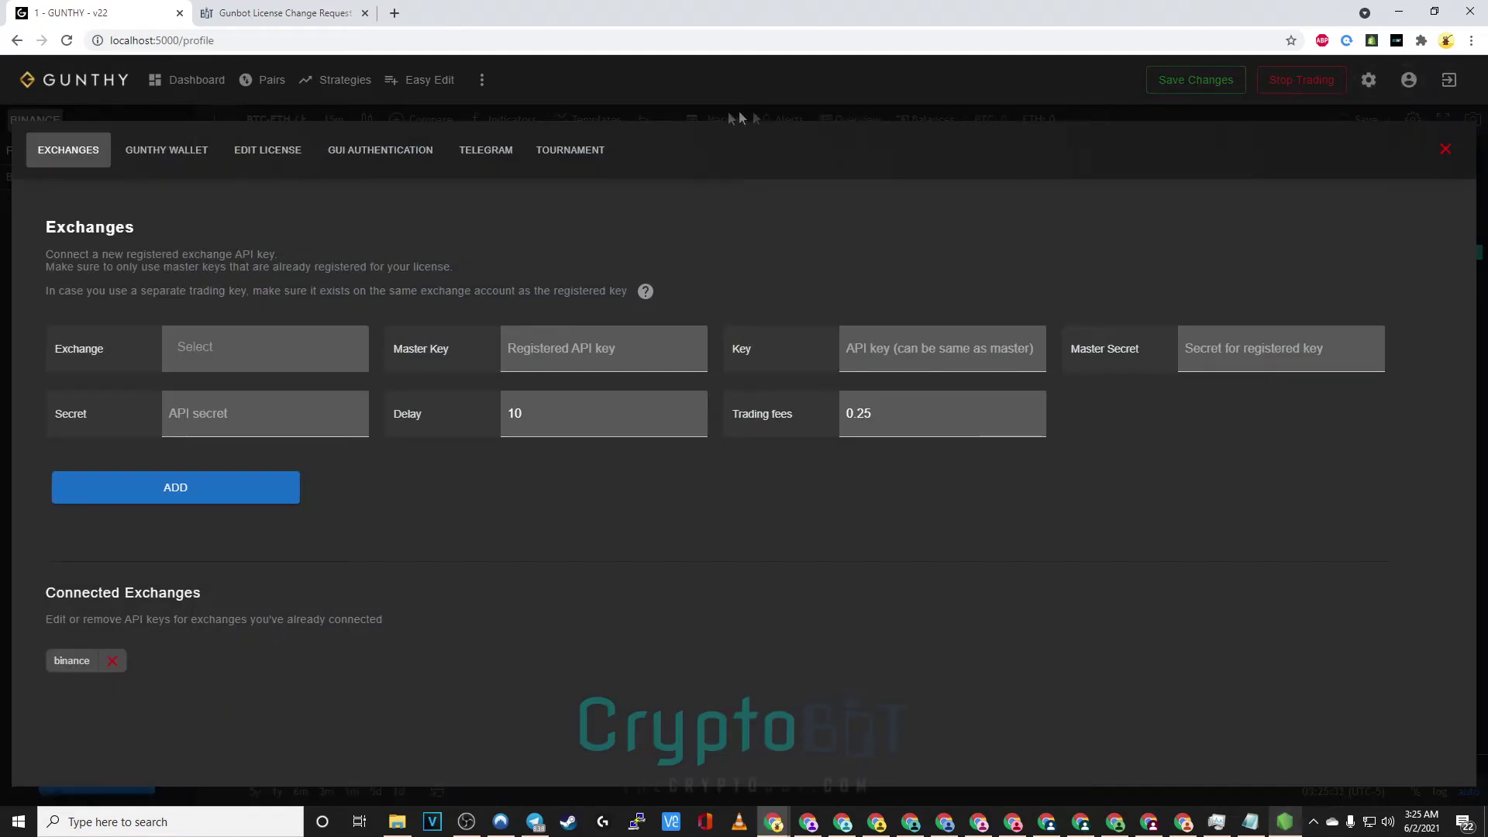
Show the ULTIMATE license's five API slots and the second slot's exchange list
click(268, 149)
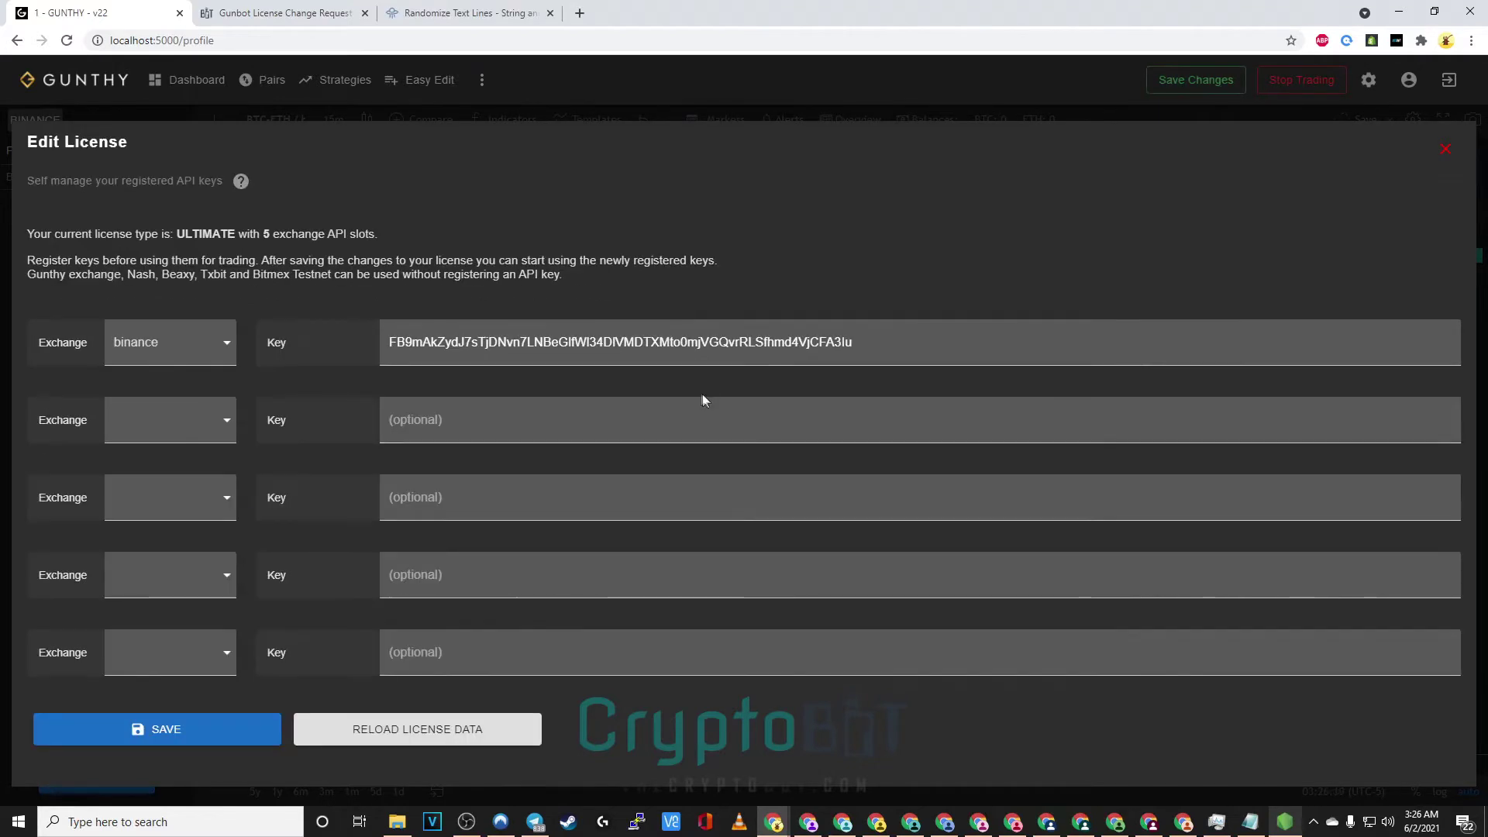
scroll(703, 393, up, 1)
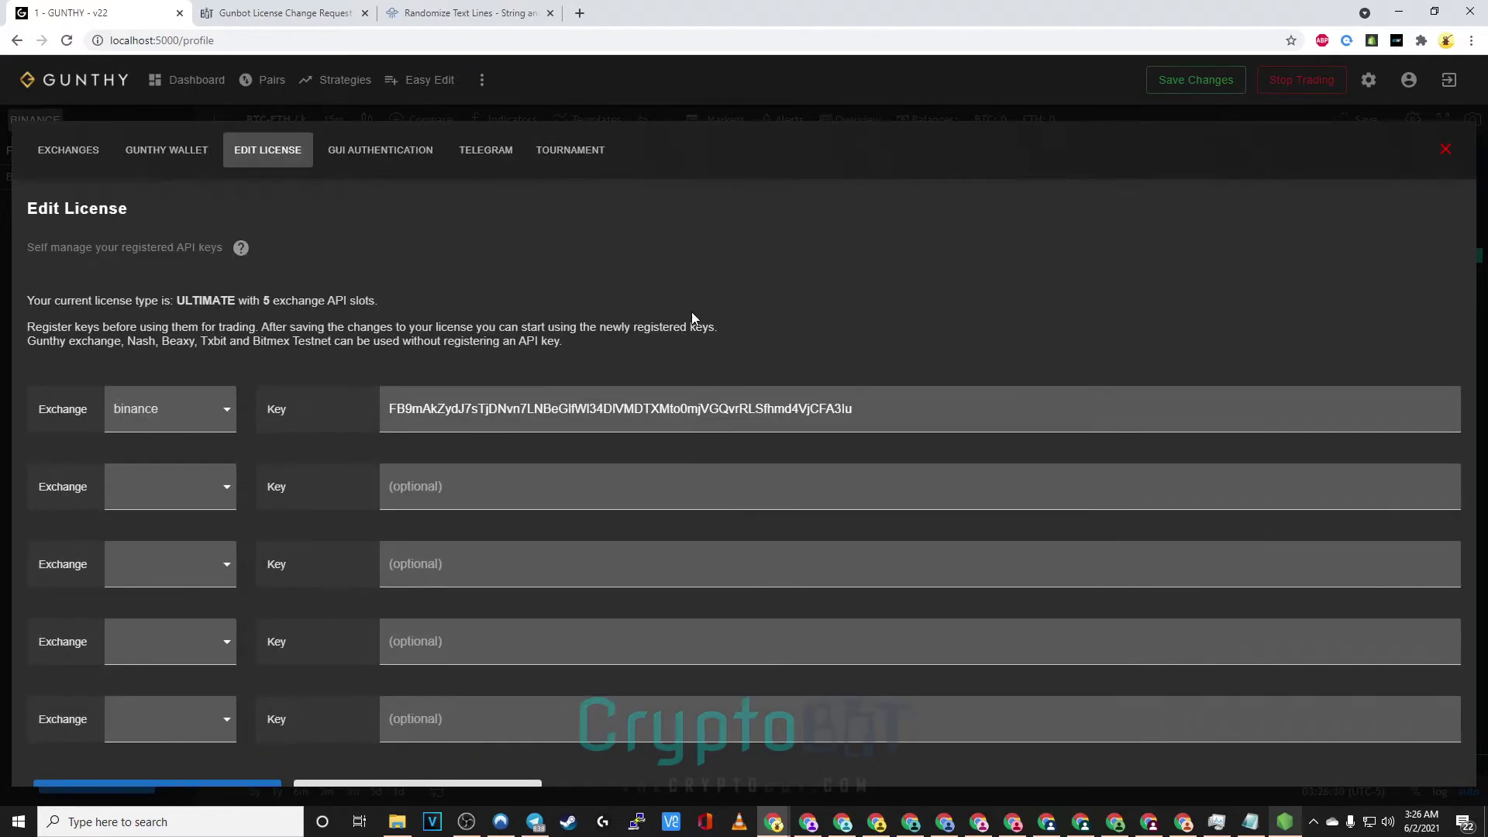
scroll(695, 317, down, 1)
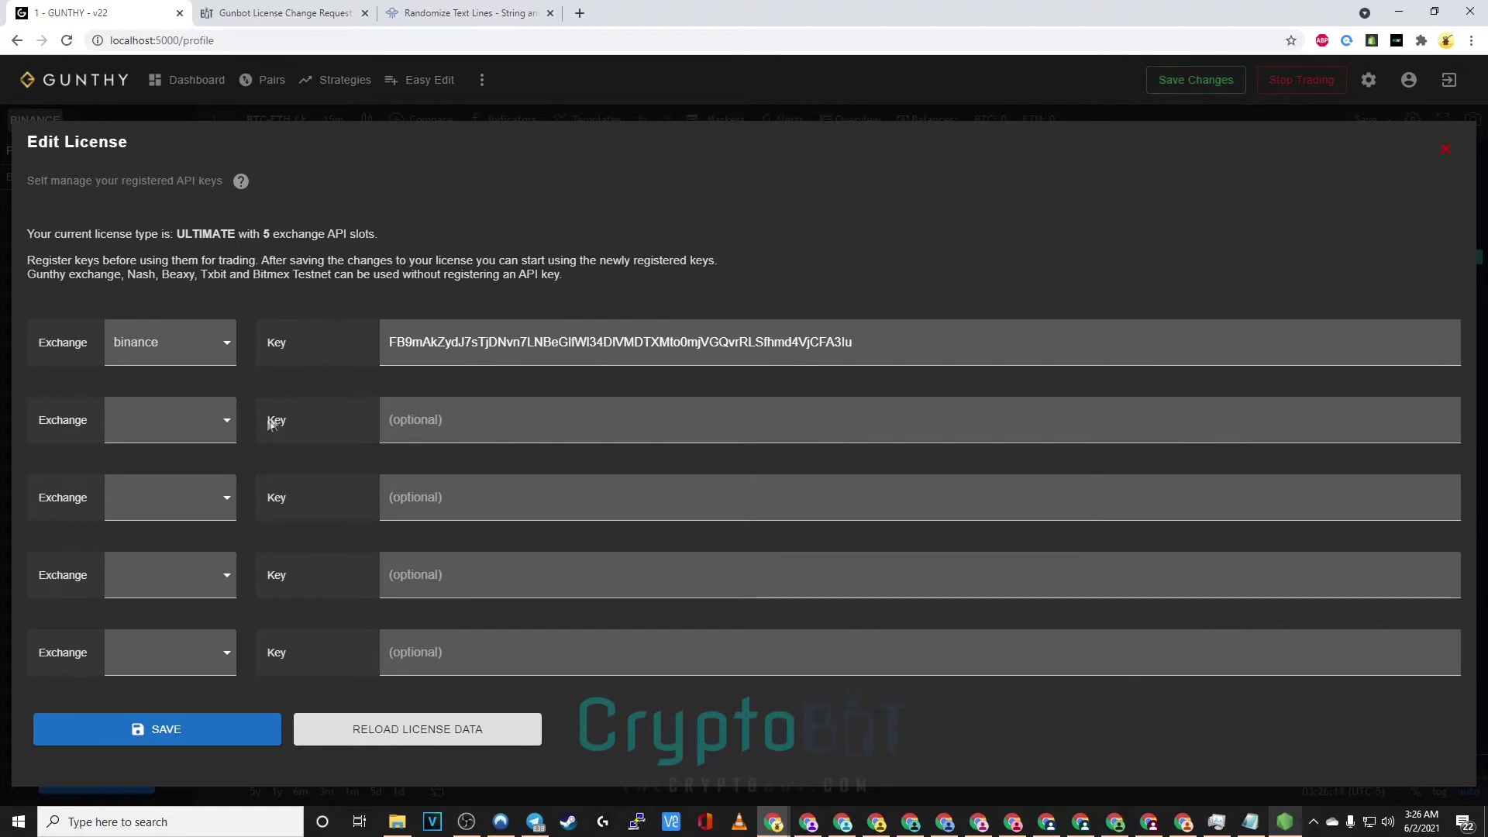
click(215, 424)
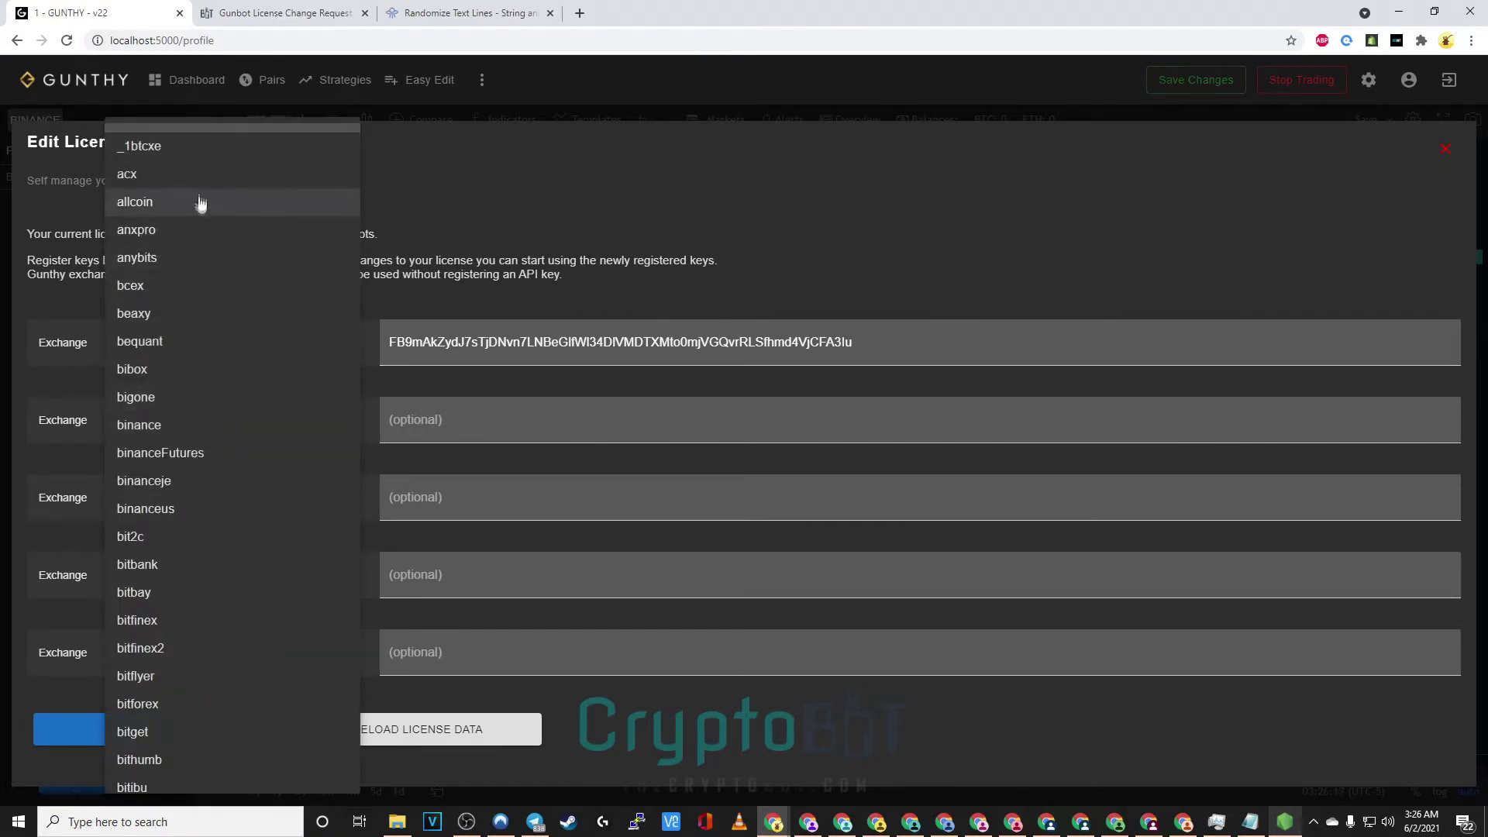
Scroll through the license slots and check the third slot's exchange list without choosing one
scroll(205, 213, down, 2)
scroll(220, 221, down, 1)
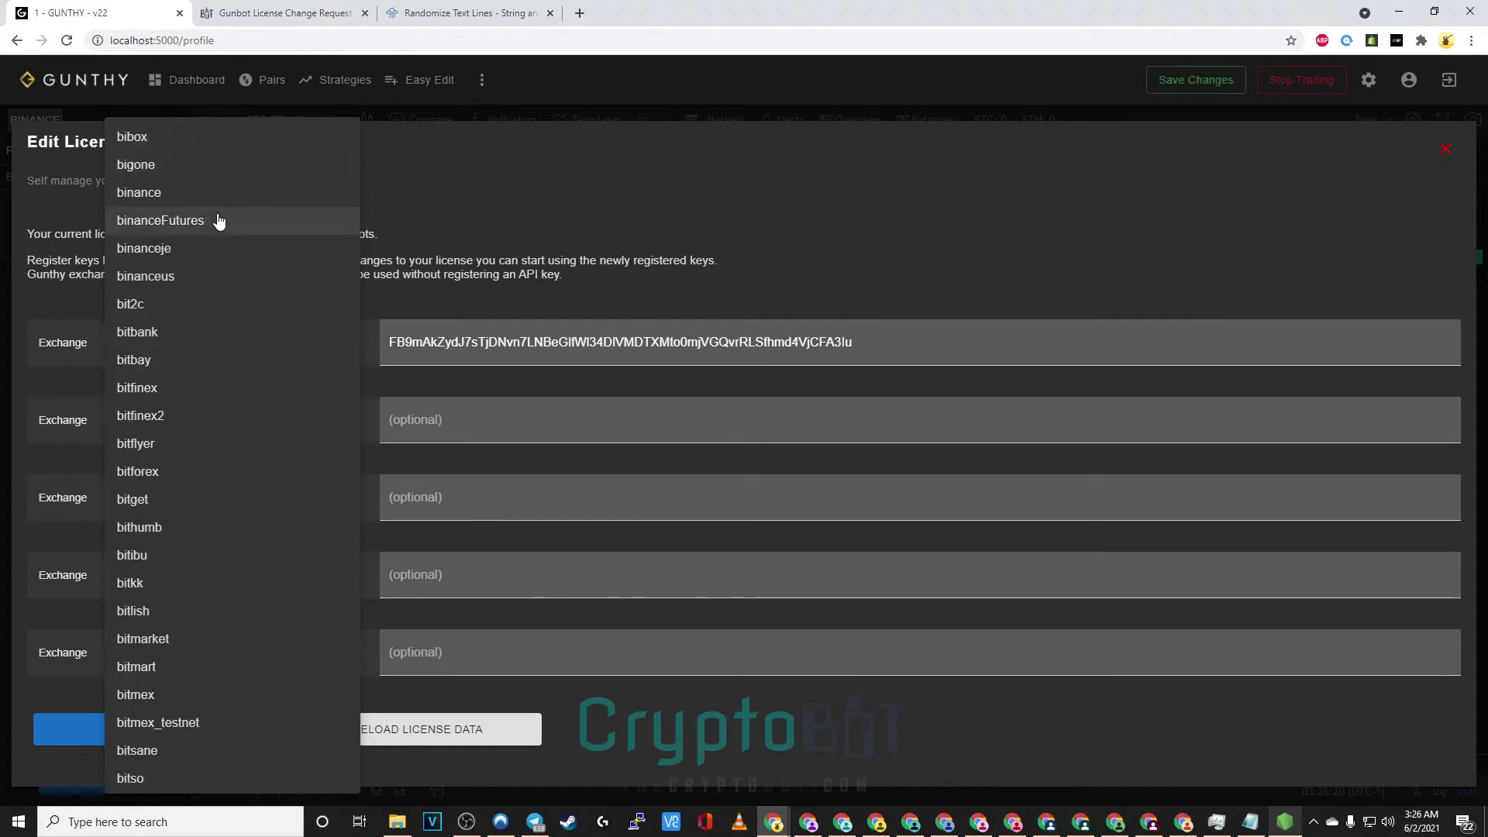
scroll(219, 221, down, 2)
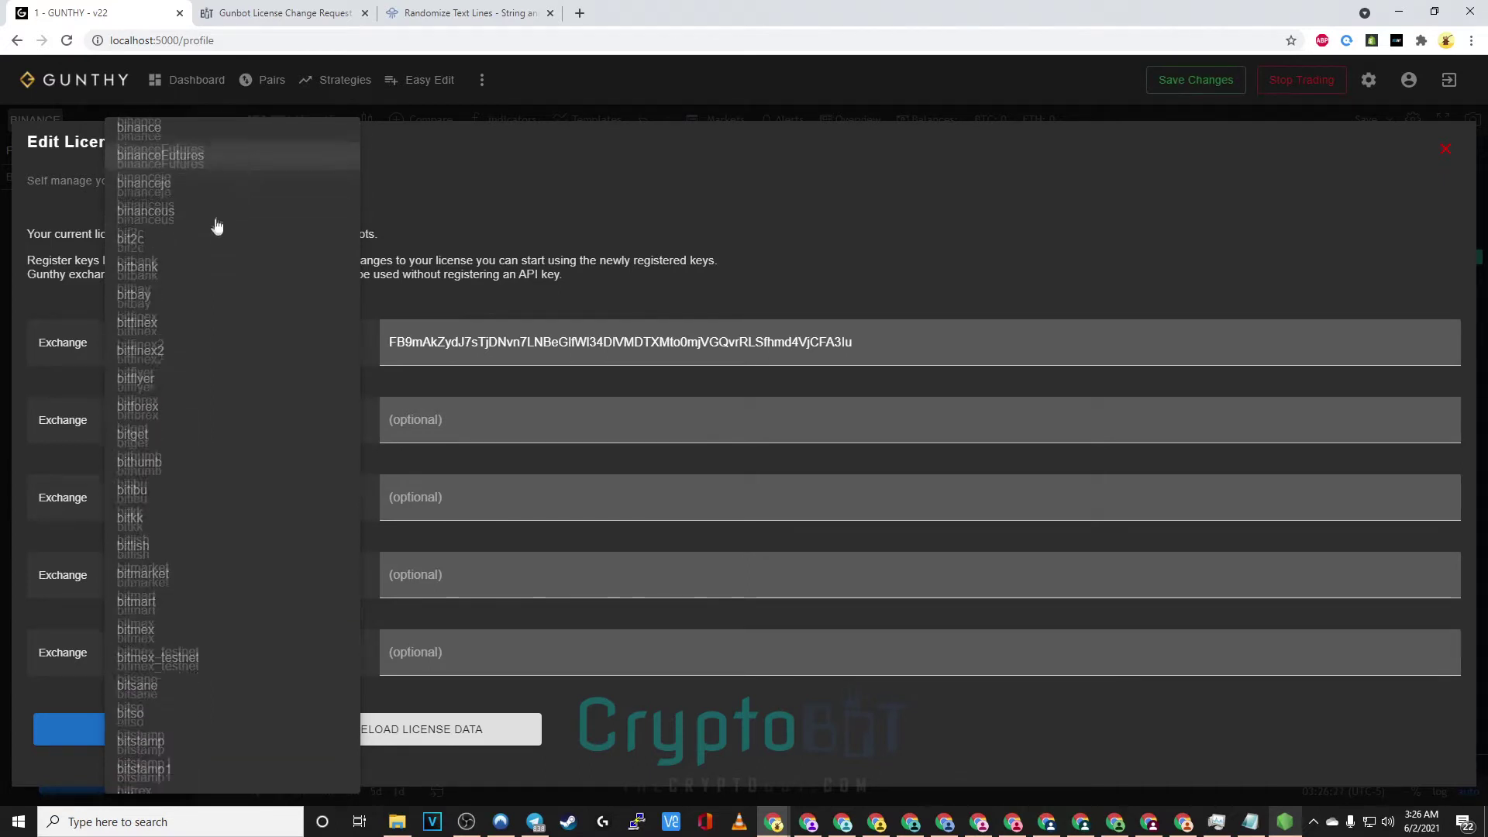
scroll(212, 241, down, 1)
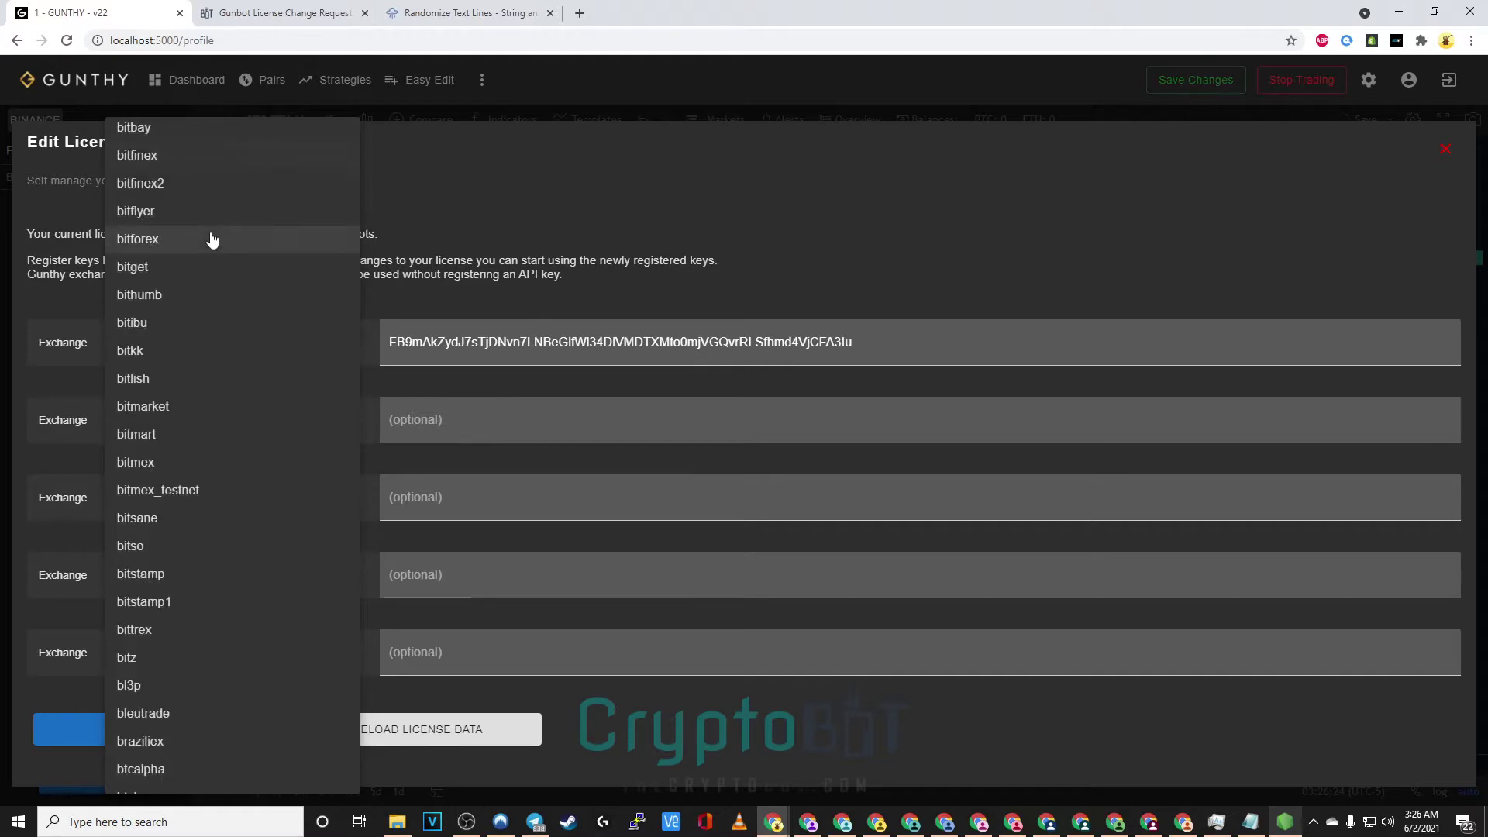
scroll(209, 248, down, 2)
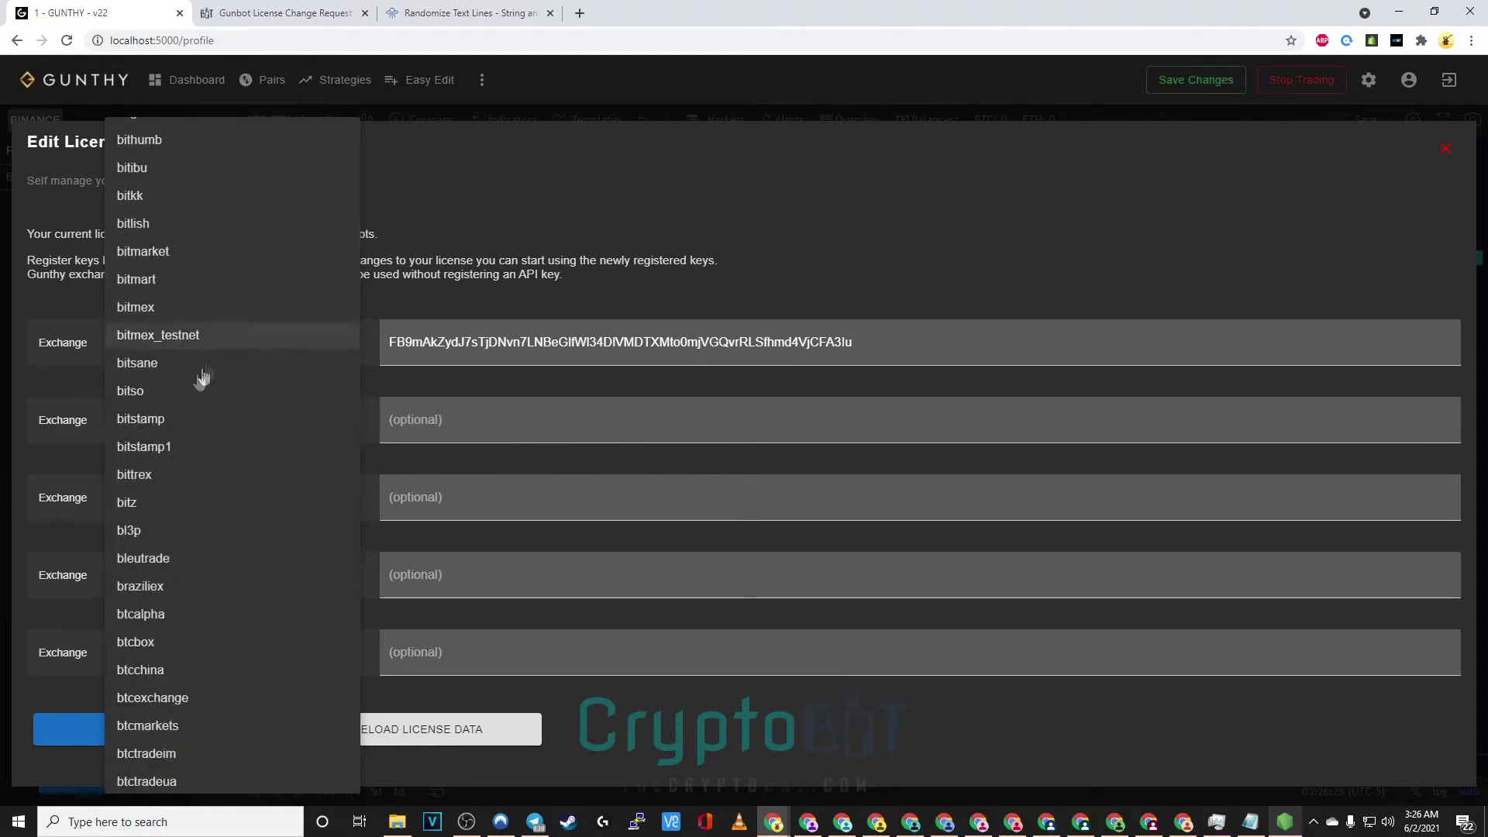
scroll(194, 341, down, 2)
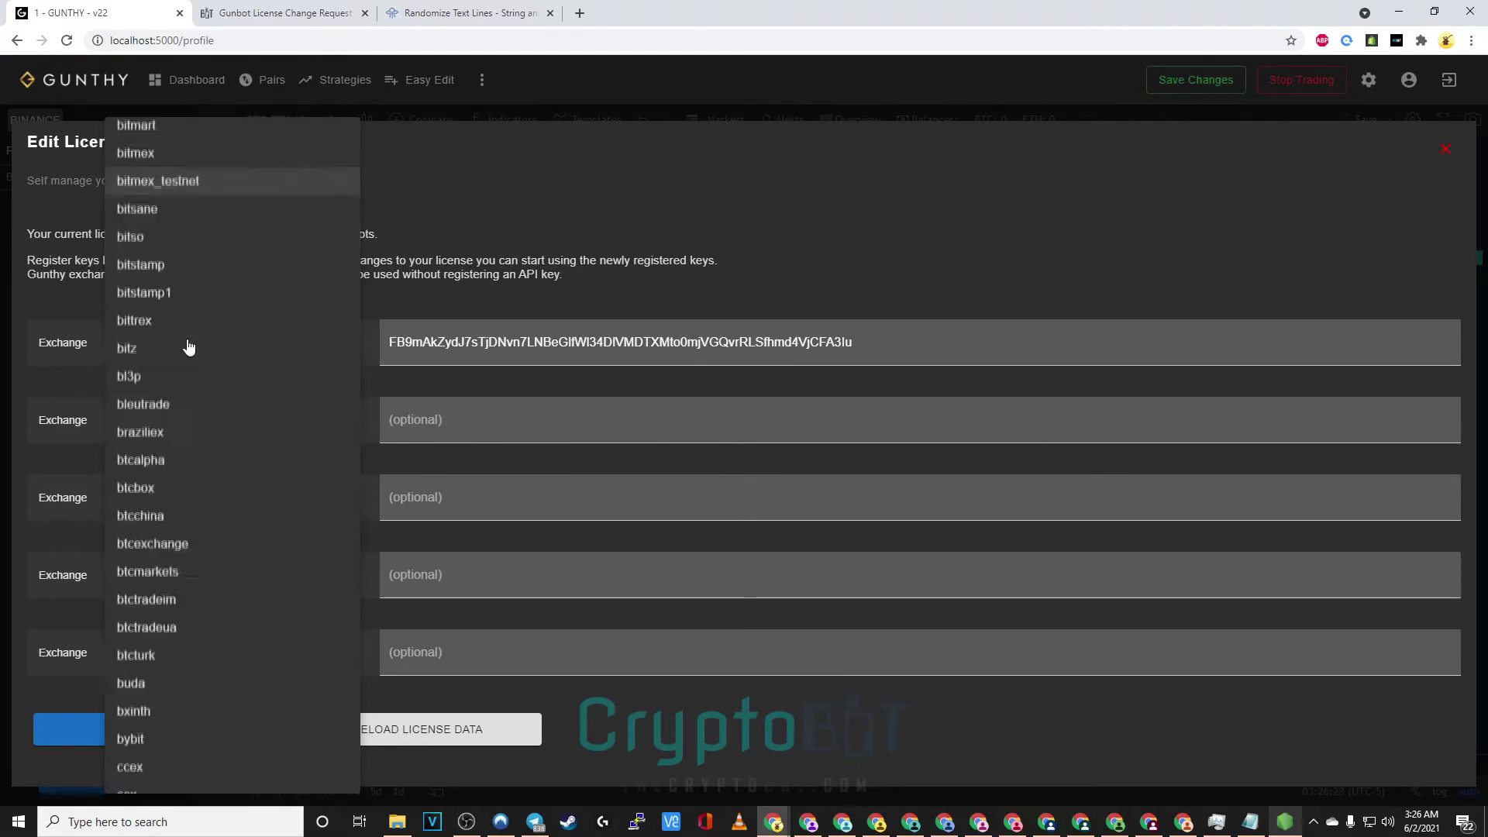
scroll(194, 346, down, 6)
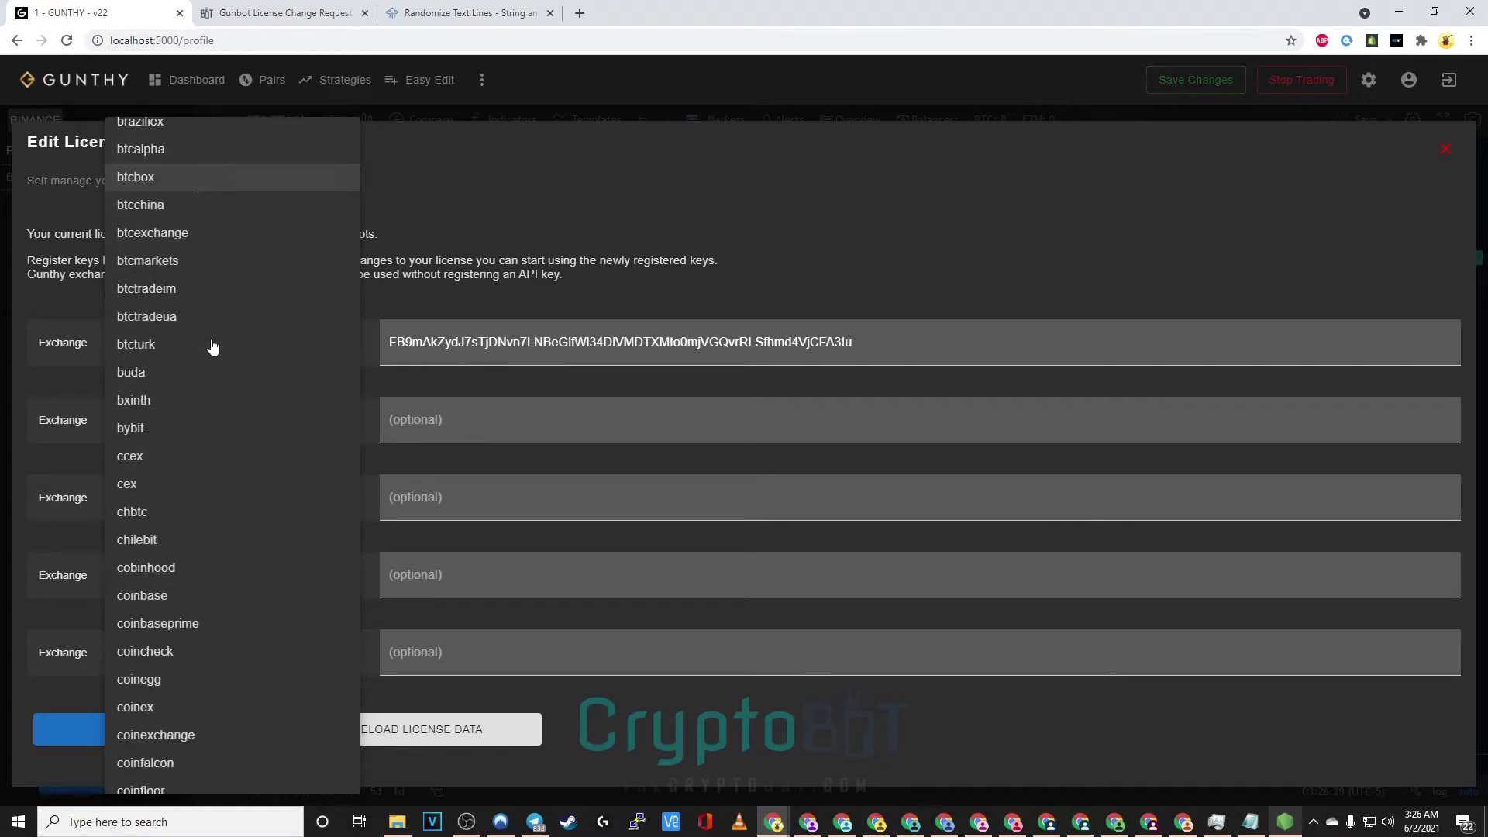
scroll(211, 350, down, 6)
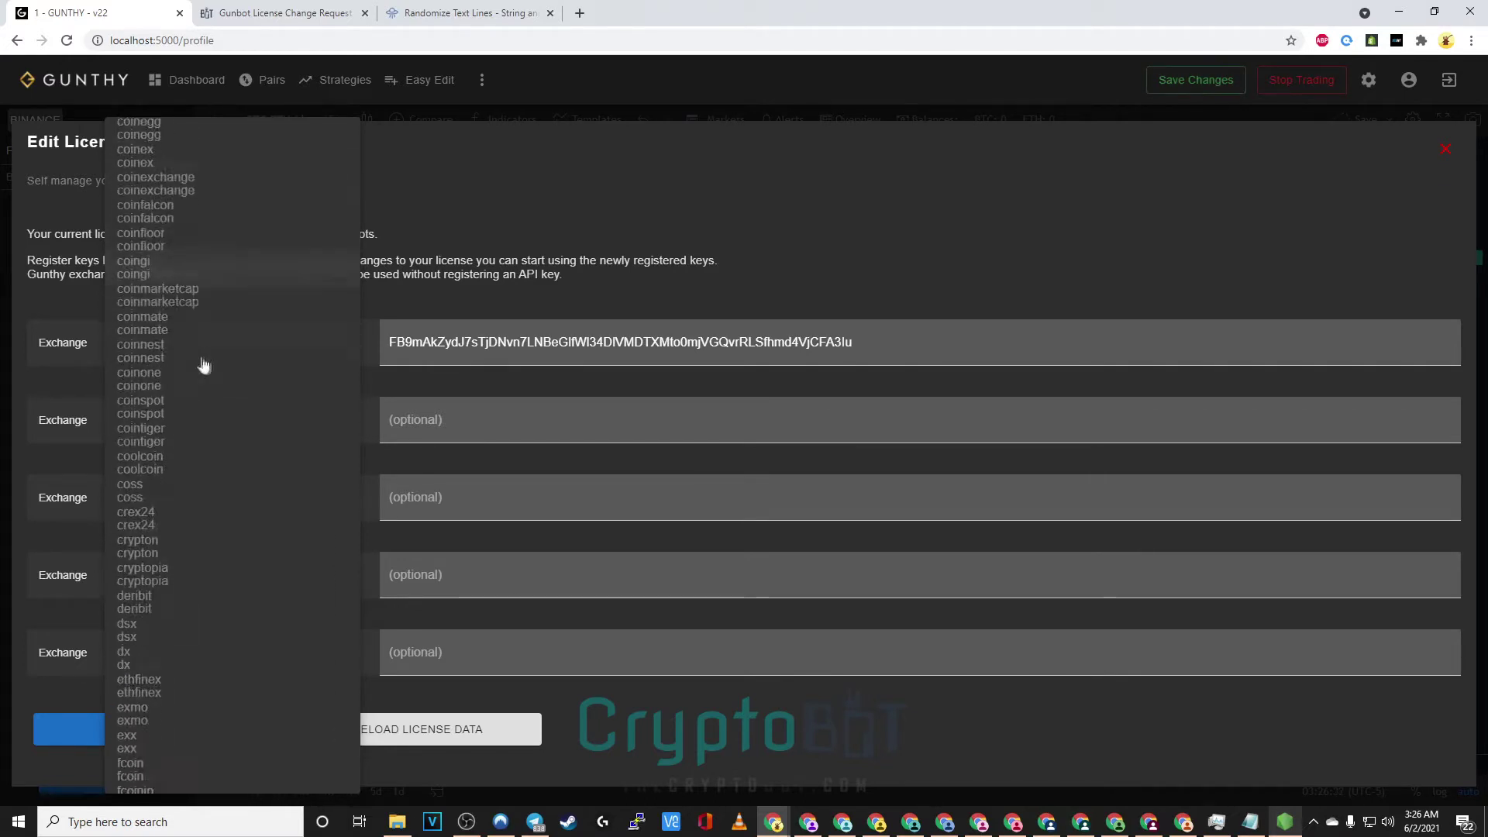
scroll(210, 356, down, 5)
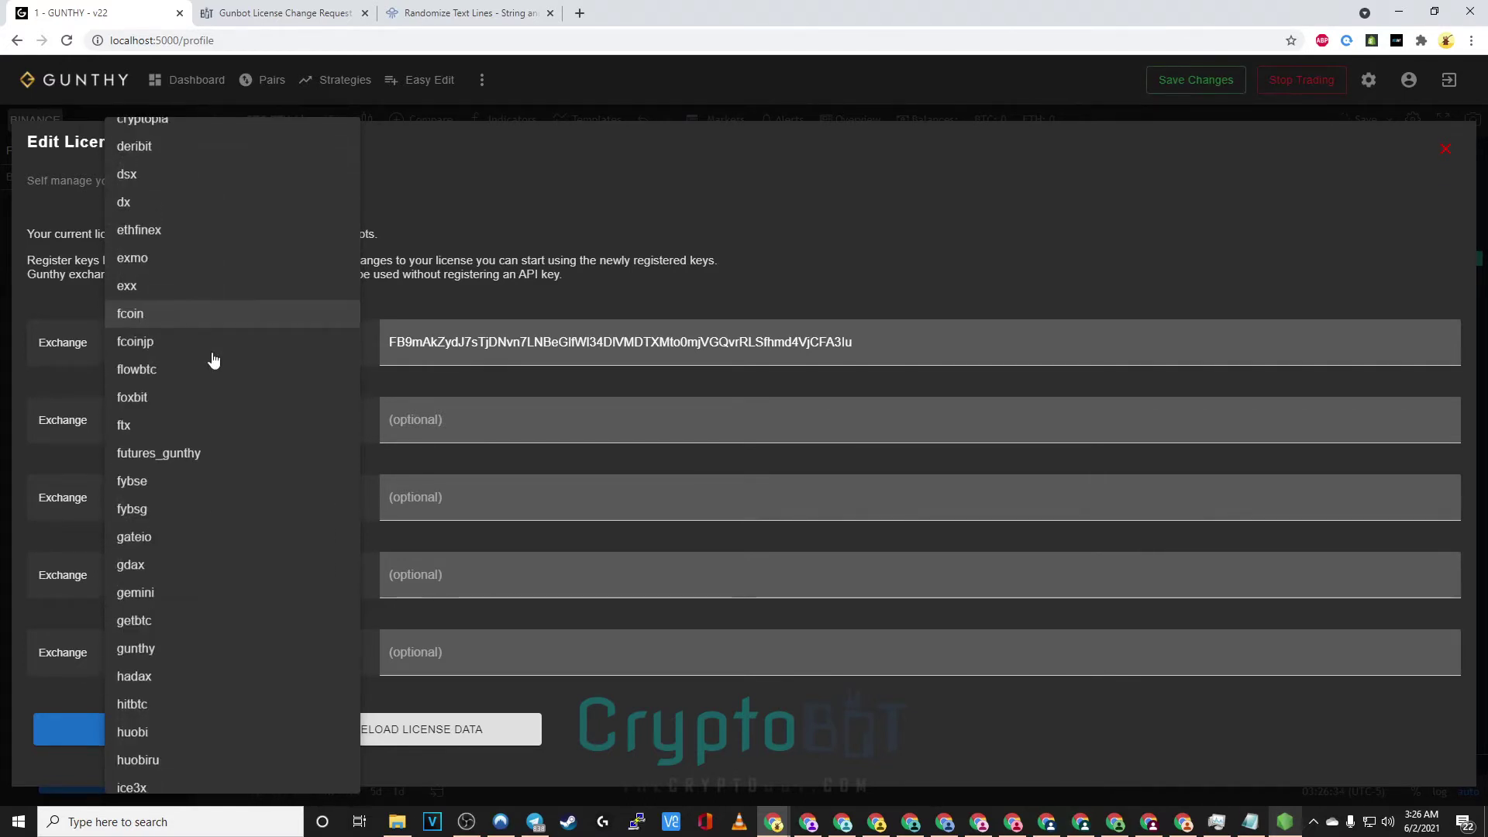
scroll(213, 356, down, 4)
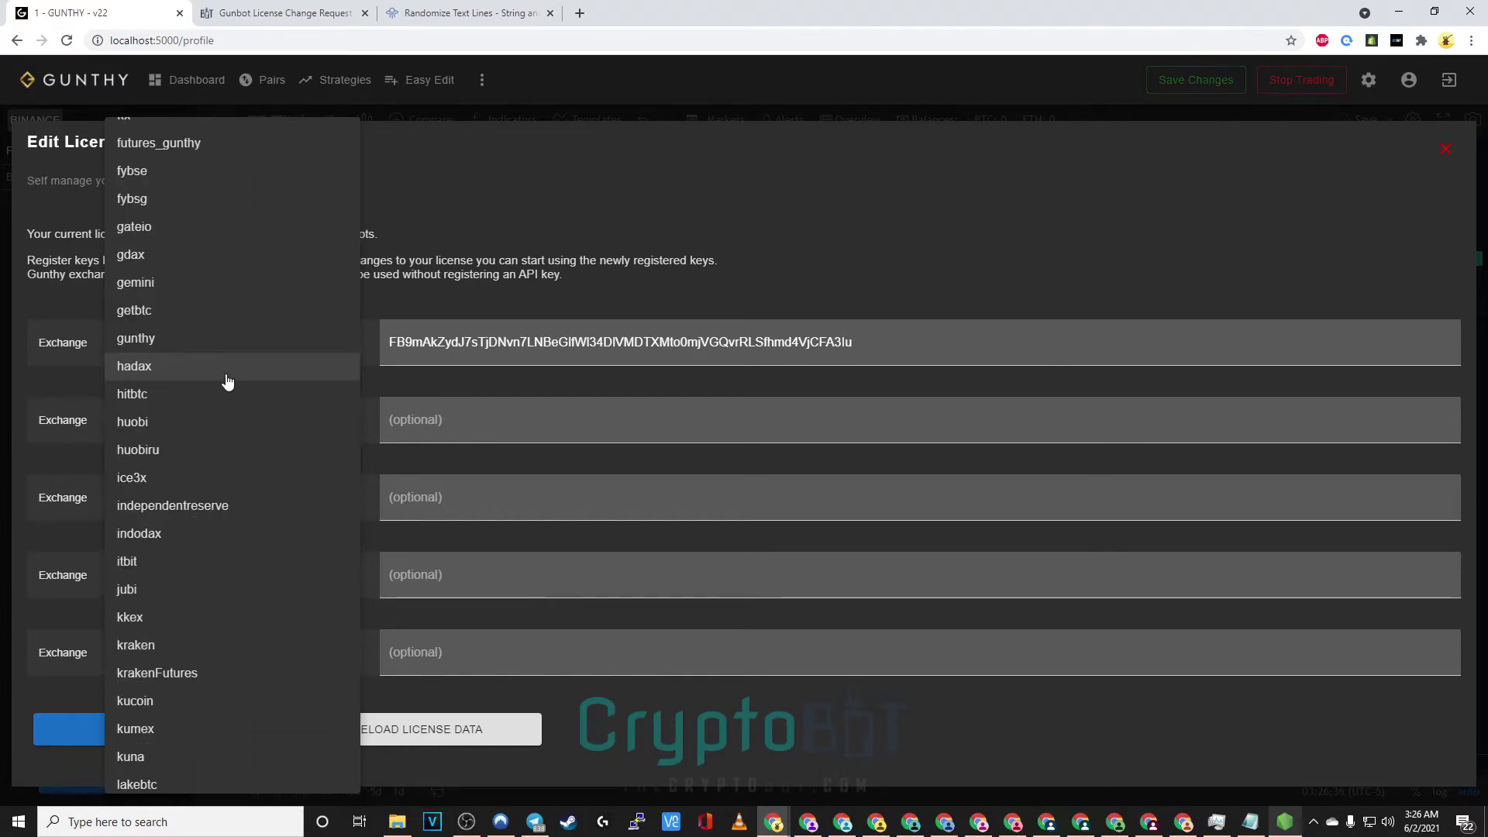
scroll(229, 380, down, 6)
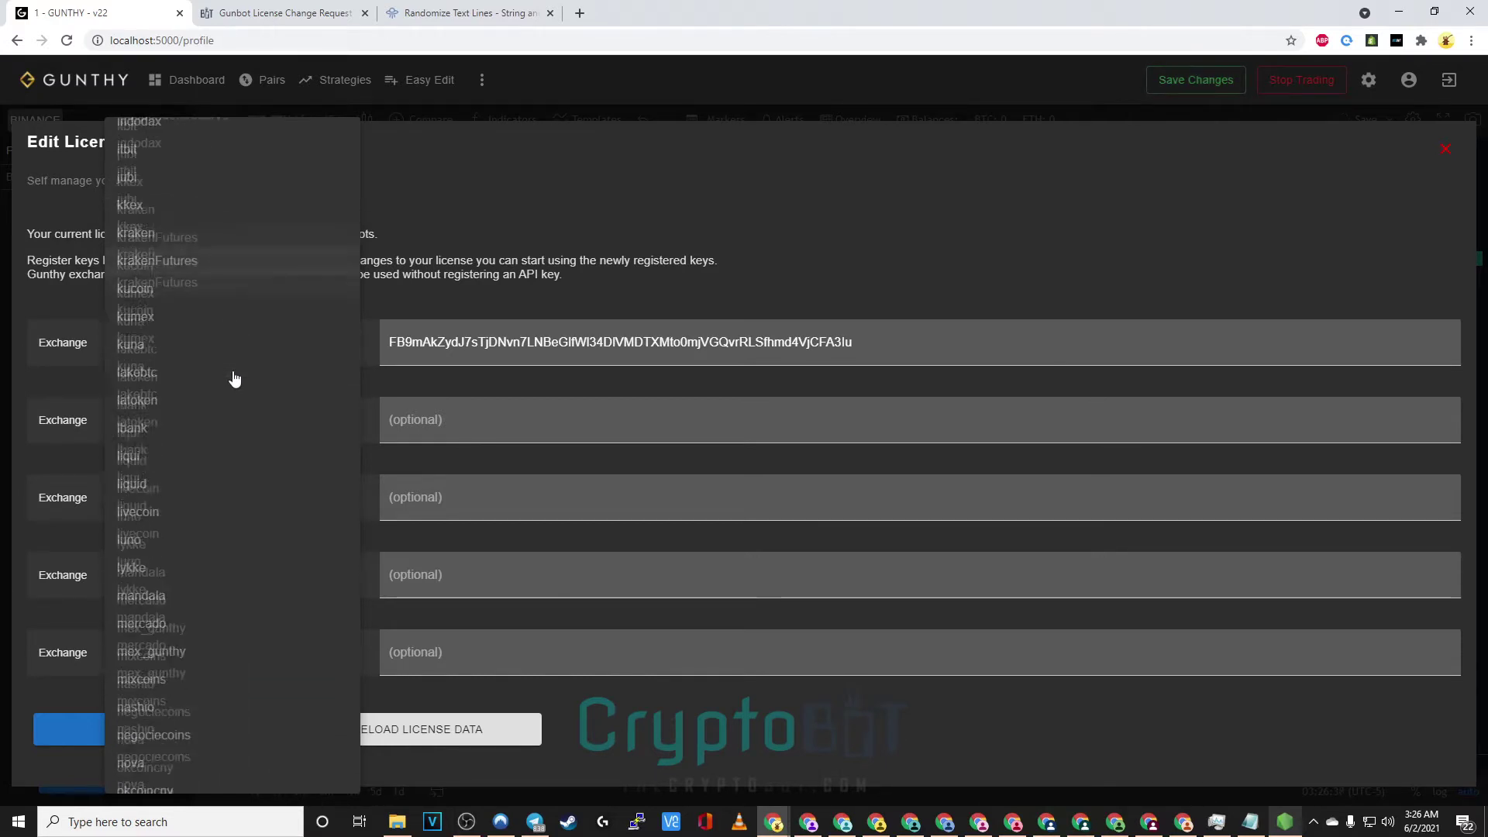
scroll(235, 379, down, 6)
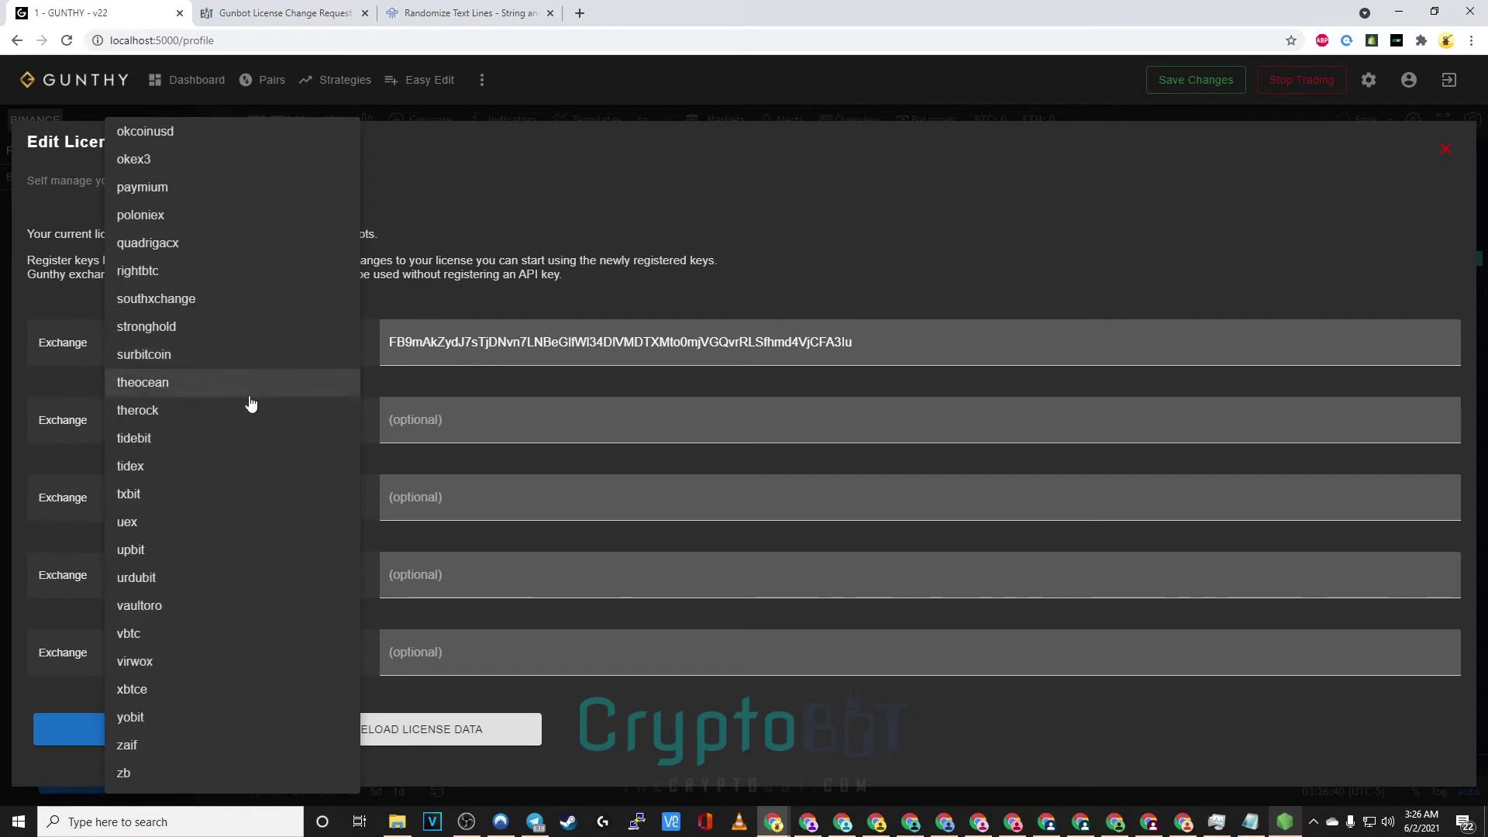
click(682, 196)
click(183, 502)
click(726, 195)
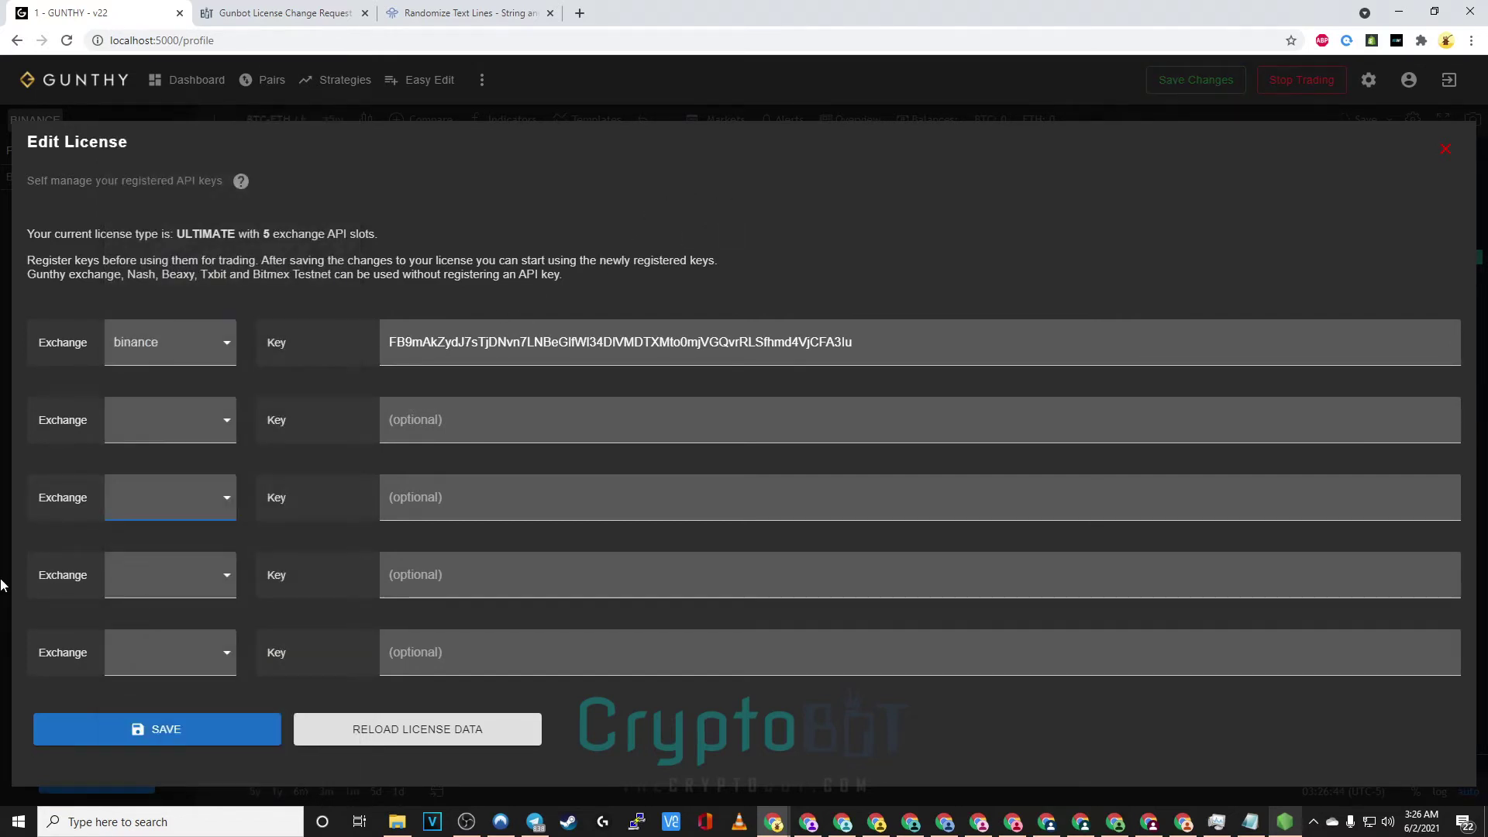
Leave the fourth and fifth slots empty and close the license editor
click(169, 583)
click(589, 281)
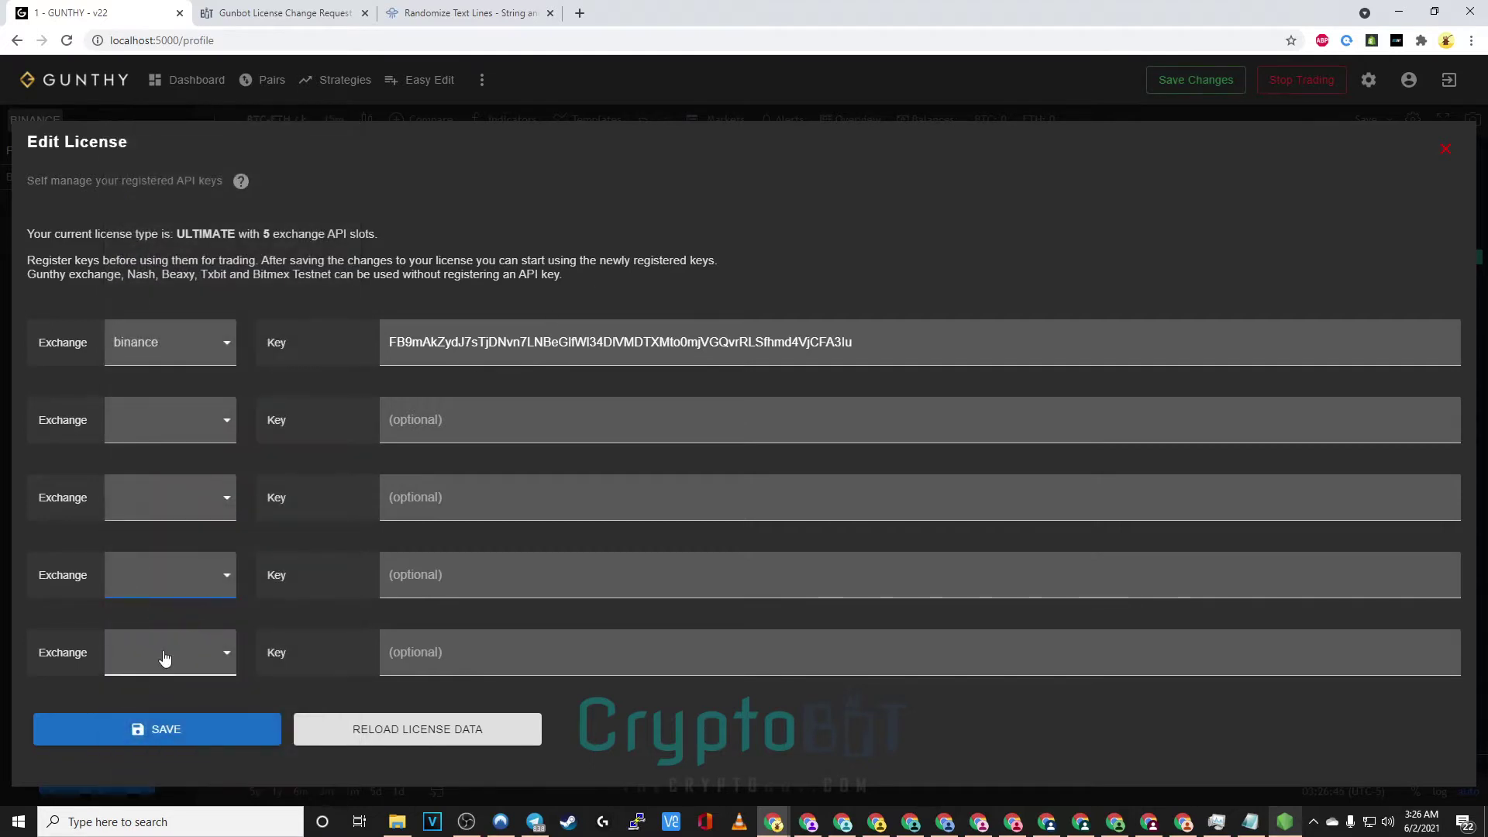
click(165, 657)
click(969, 229)
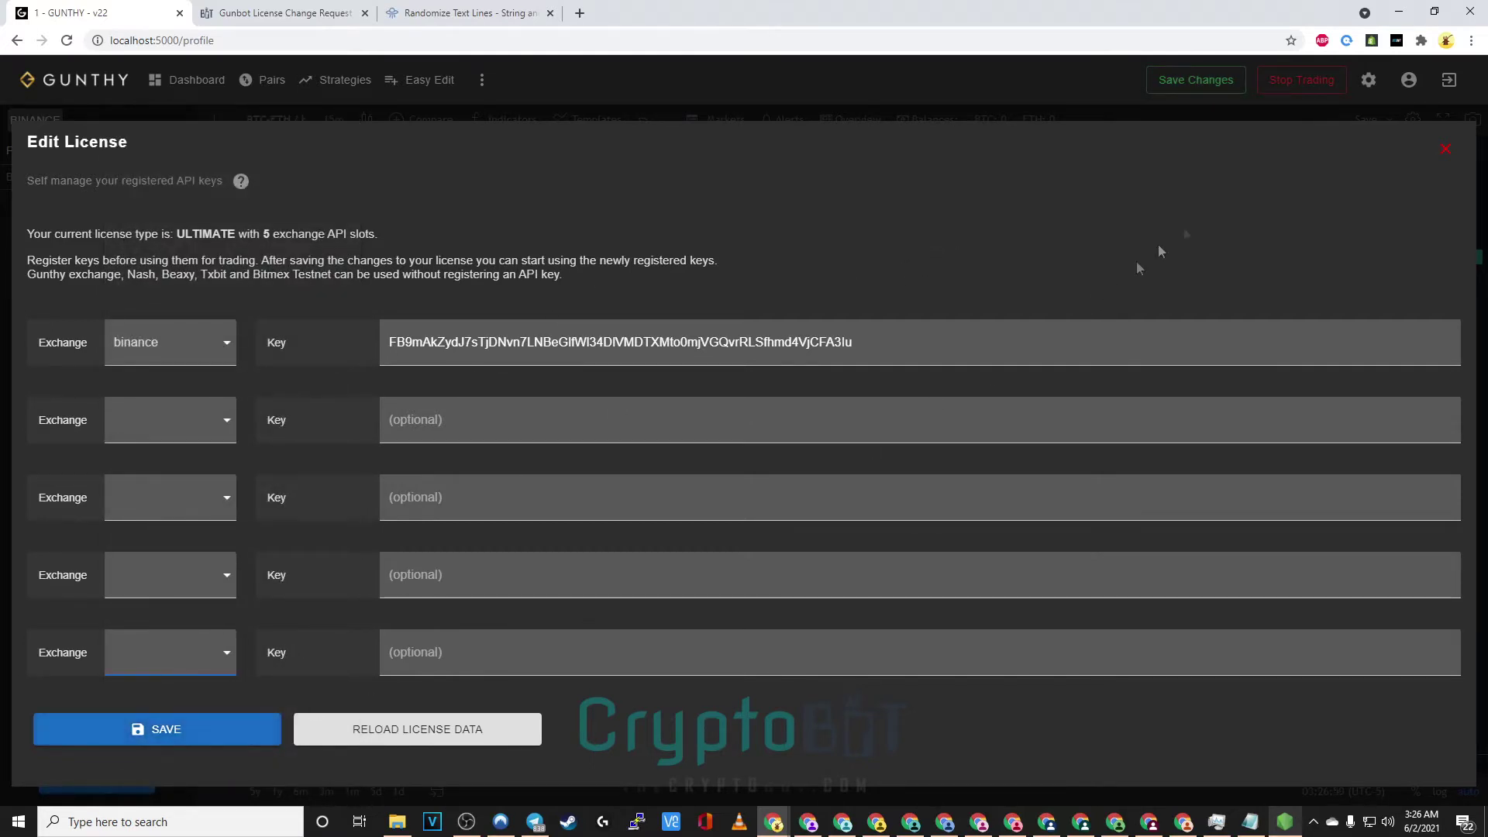
click(1446, 149)
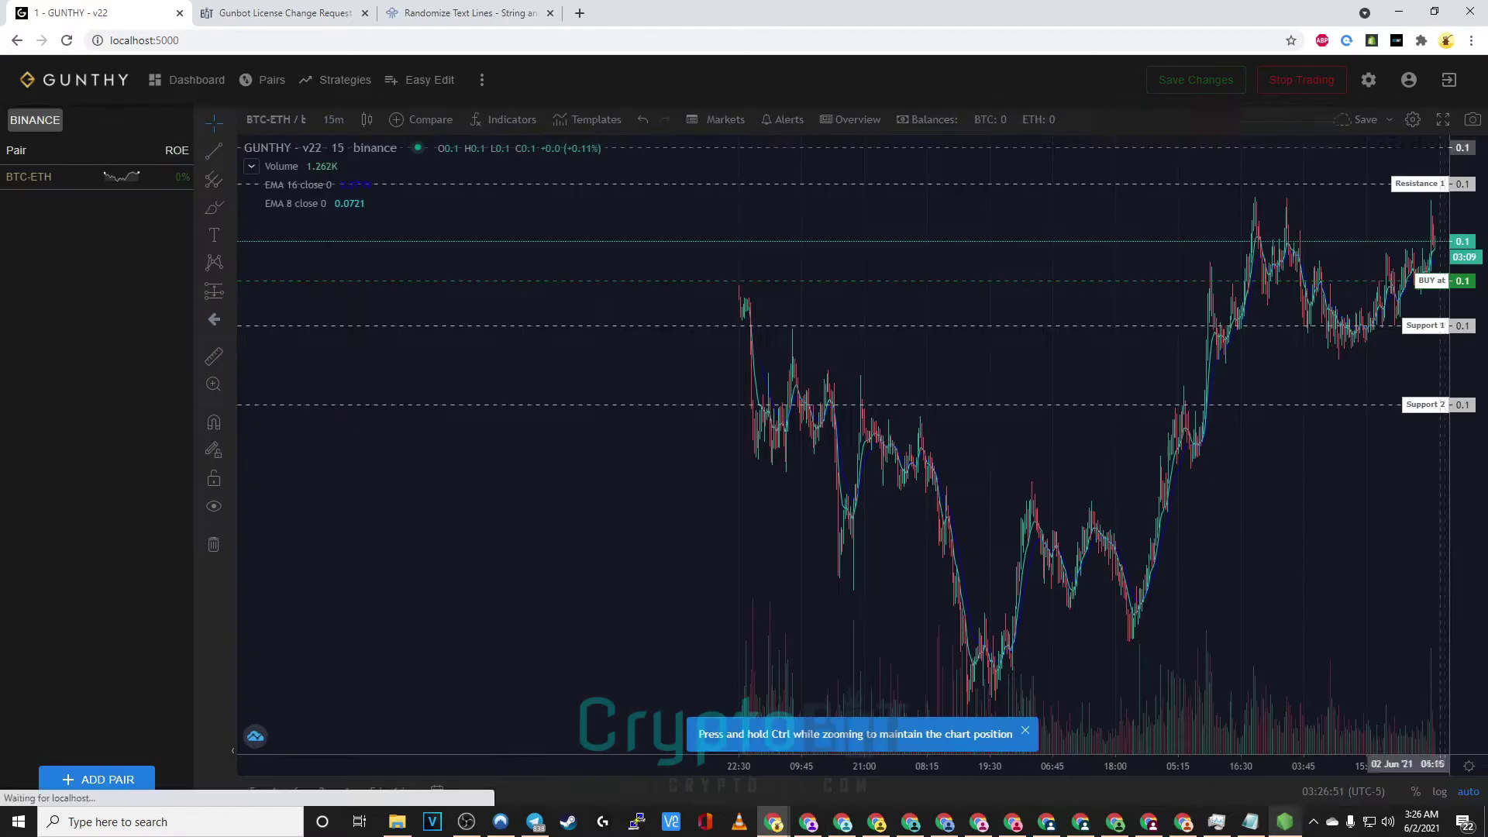
Close the extra tab, add License Change Request to the cart, and proceed to checkout
click(551, 14)
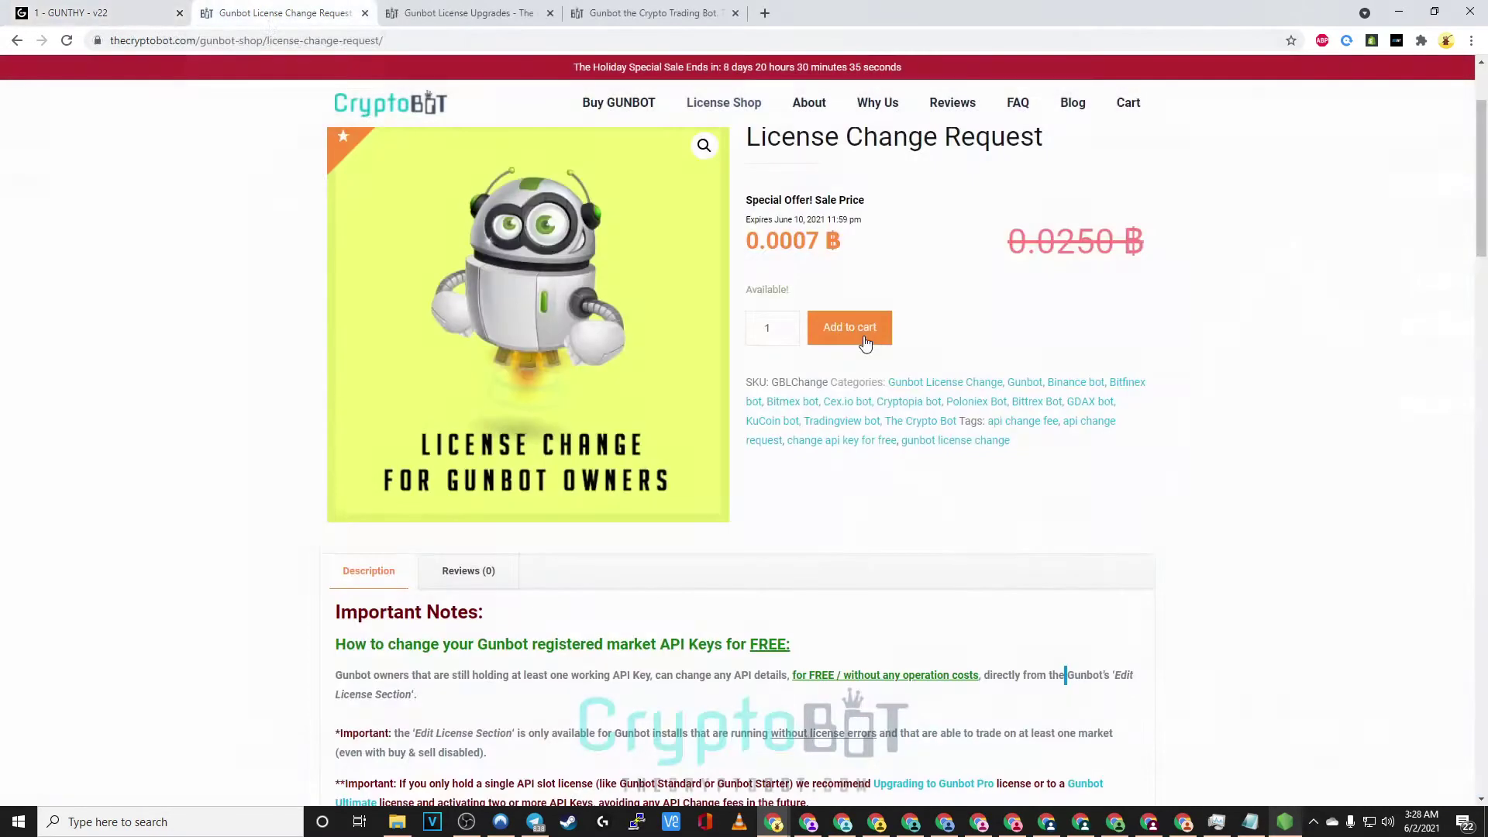
click(855, 483)
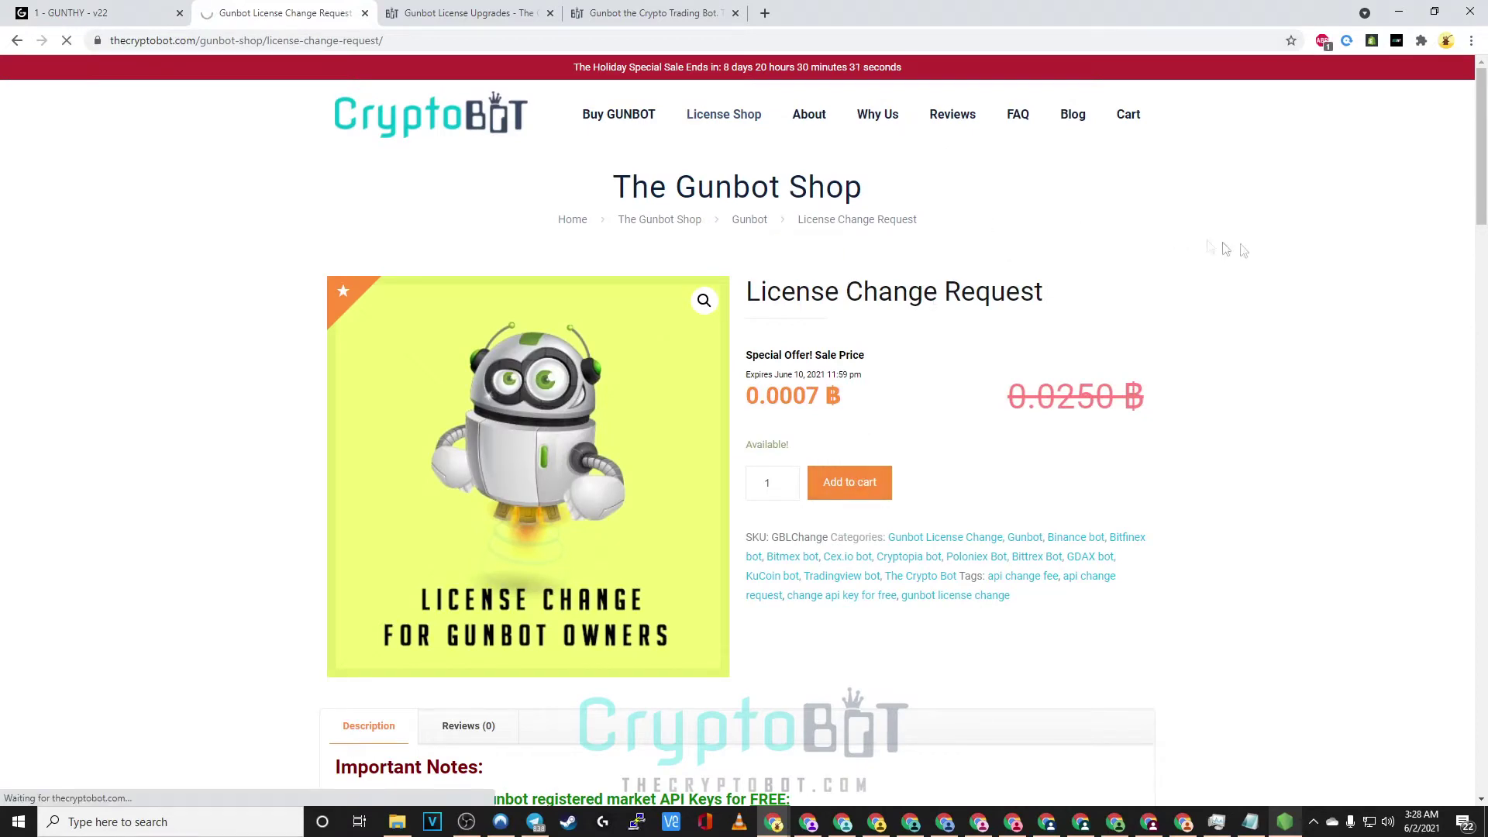
click(718, 116)
scroll(1048, 318, down, 1)
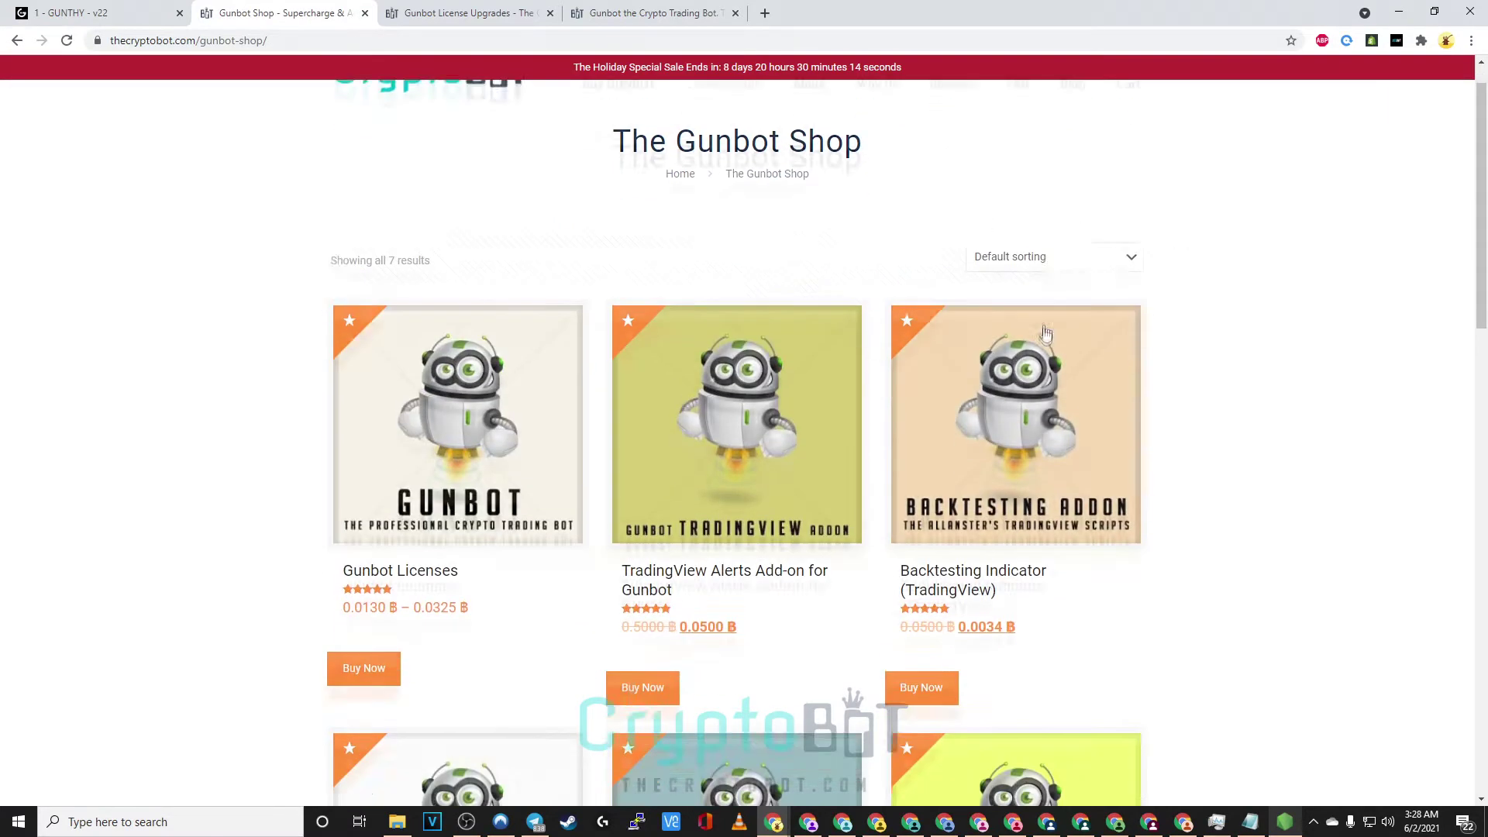
scroll(1046, 331, down, 3)
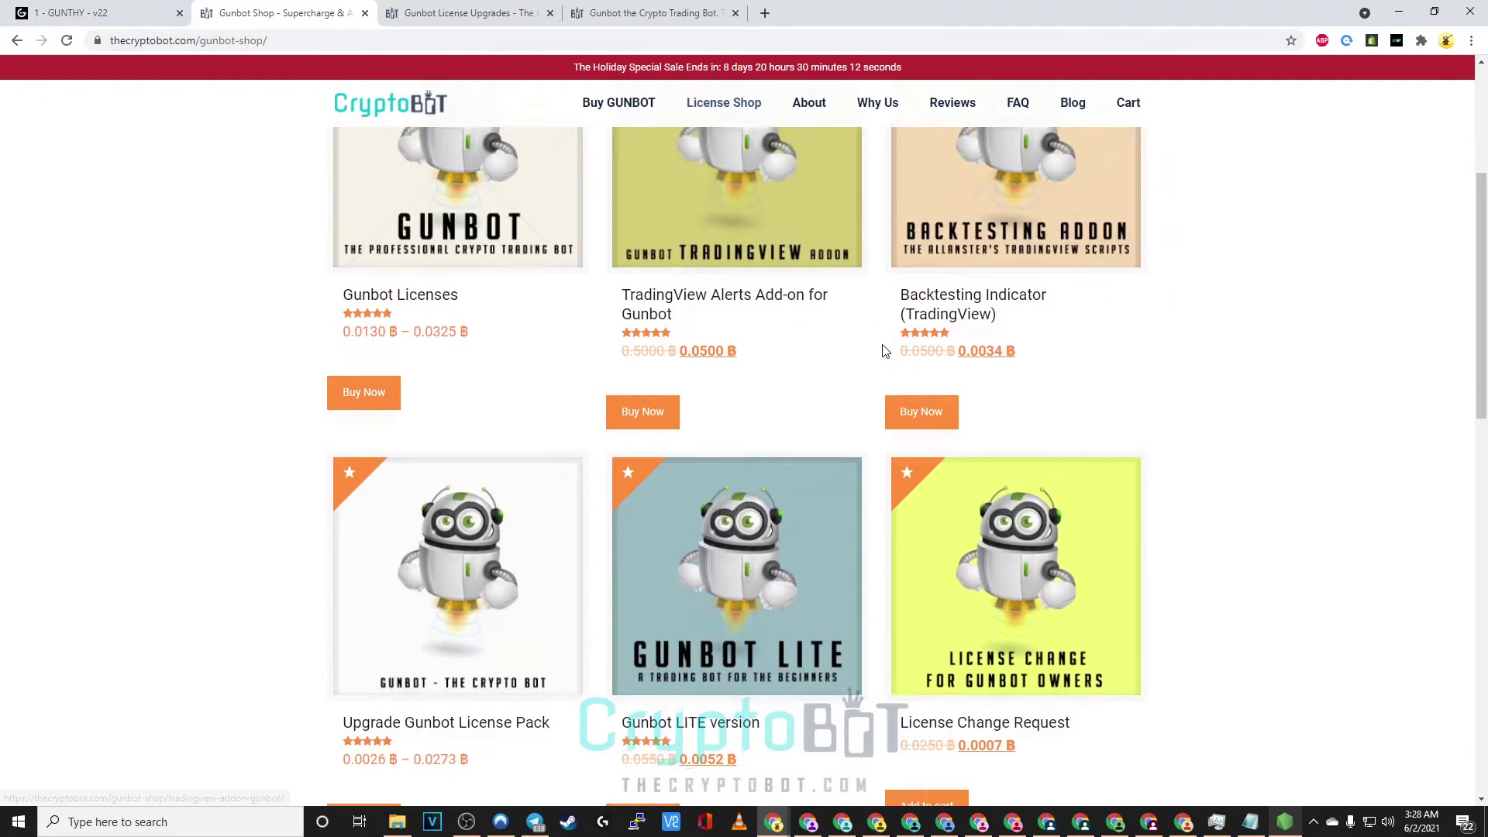
scroll(886, 352, down, 1)
click(991, 436)
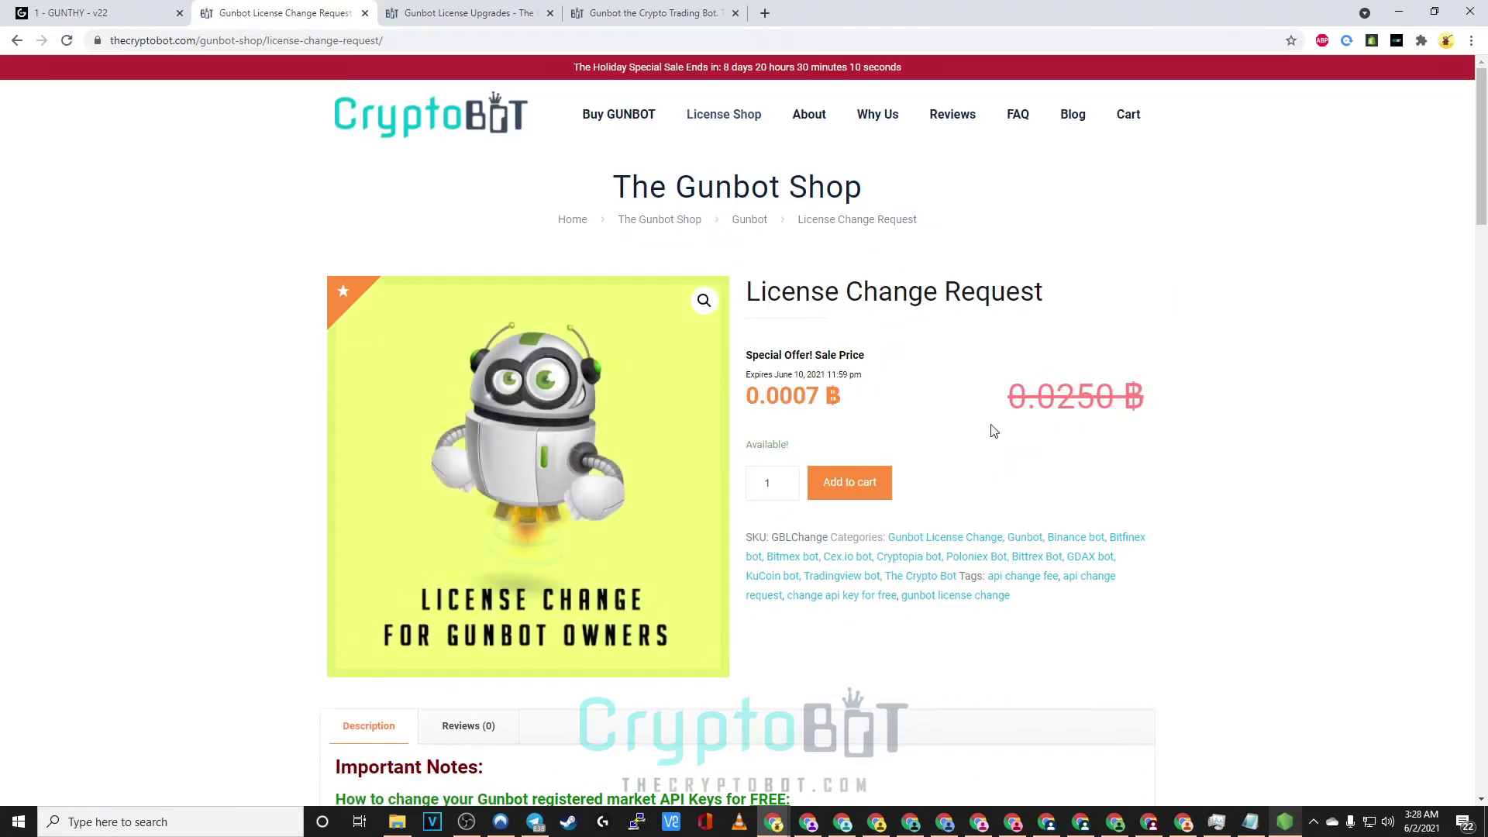
click(867, 487)
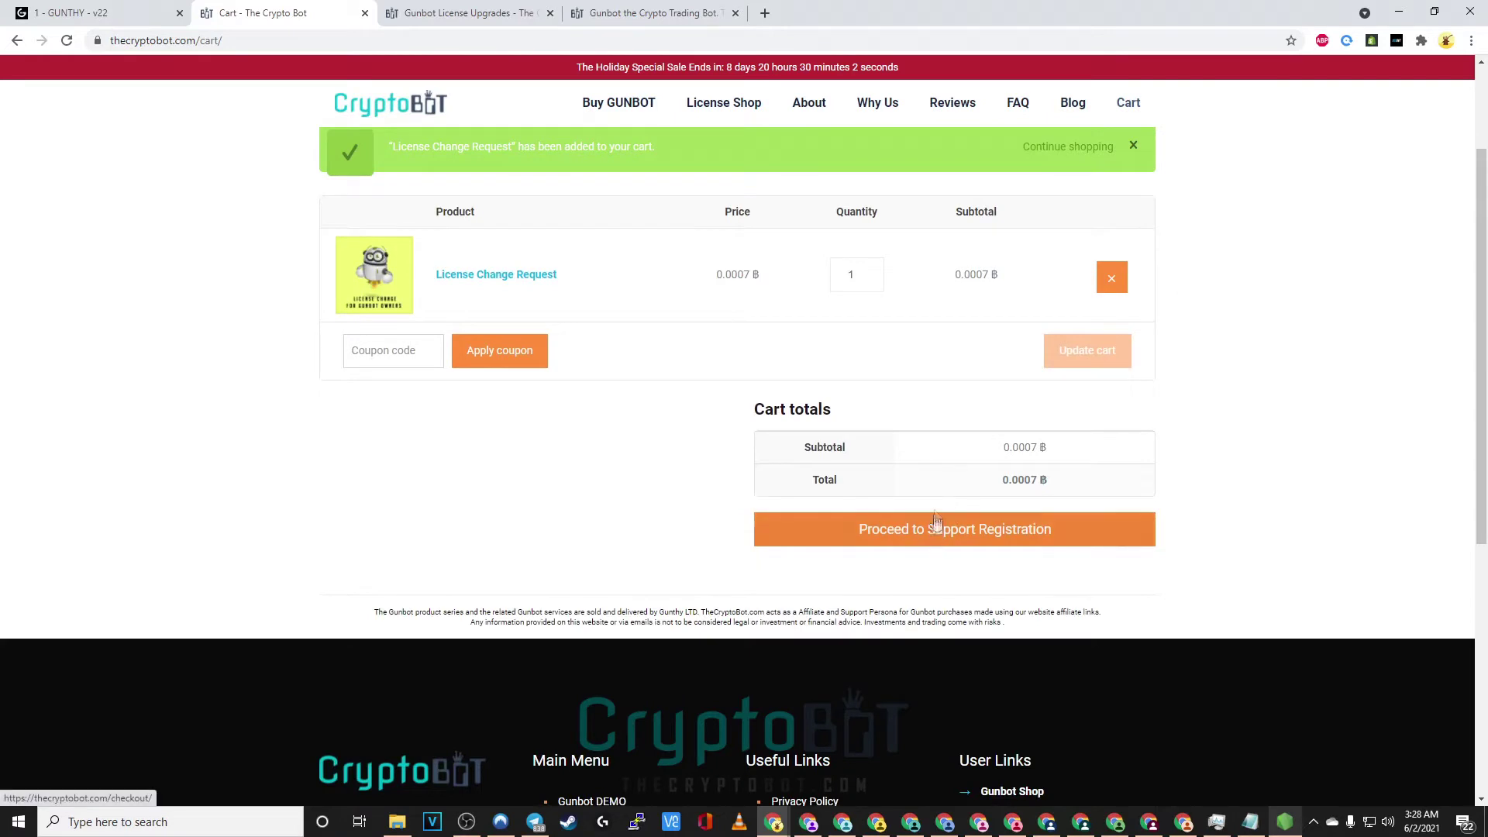
click(950, 528)
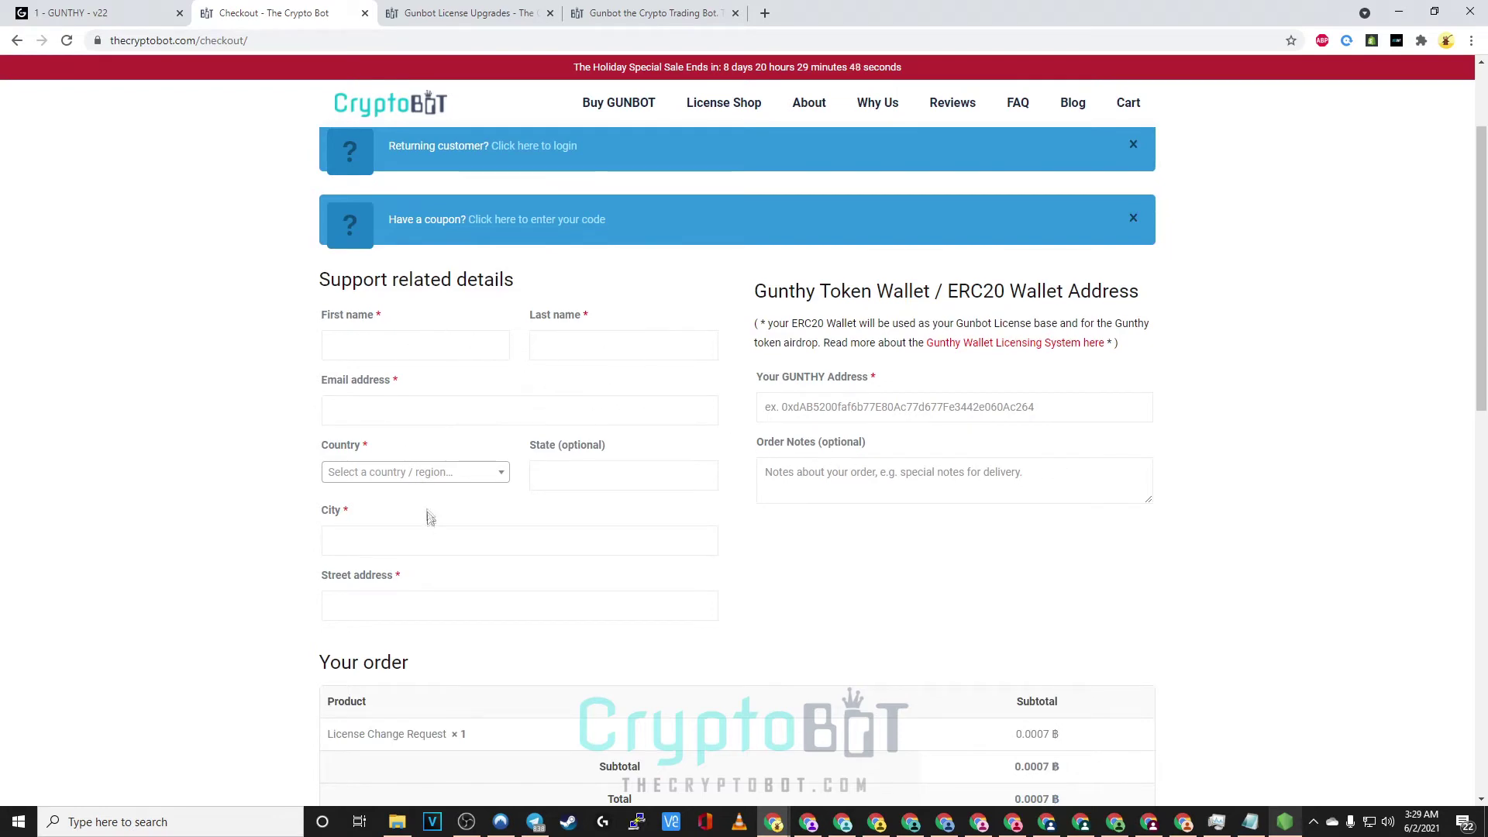
Scroll through the License Change Request checkout page, then return to the thecryptobot.com homepage
scroll(430, 518, down, 4)
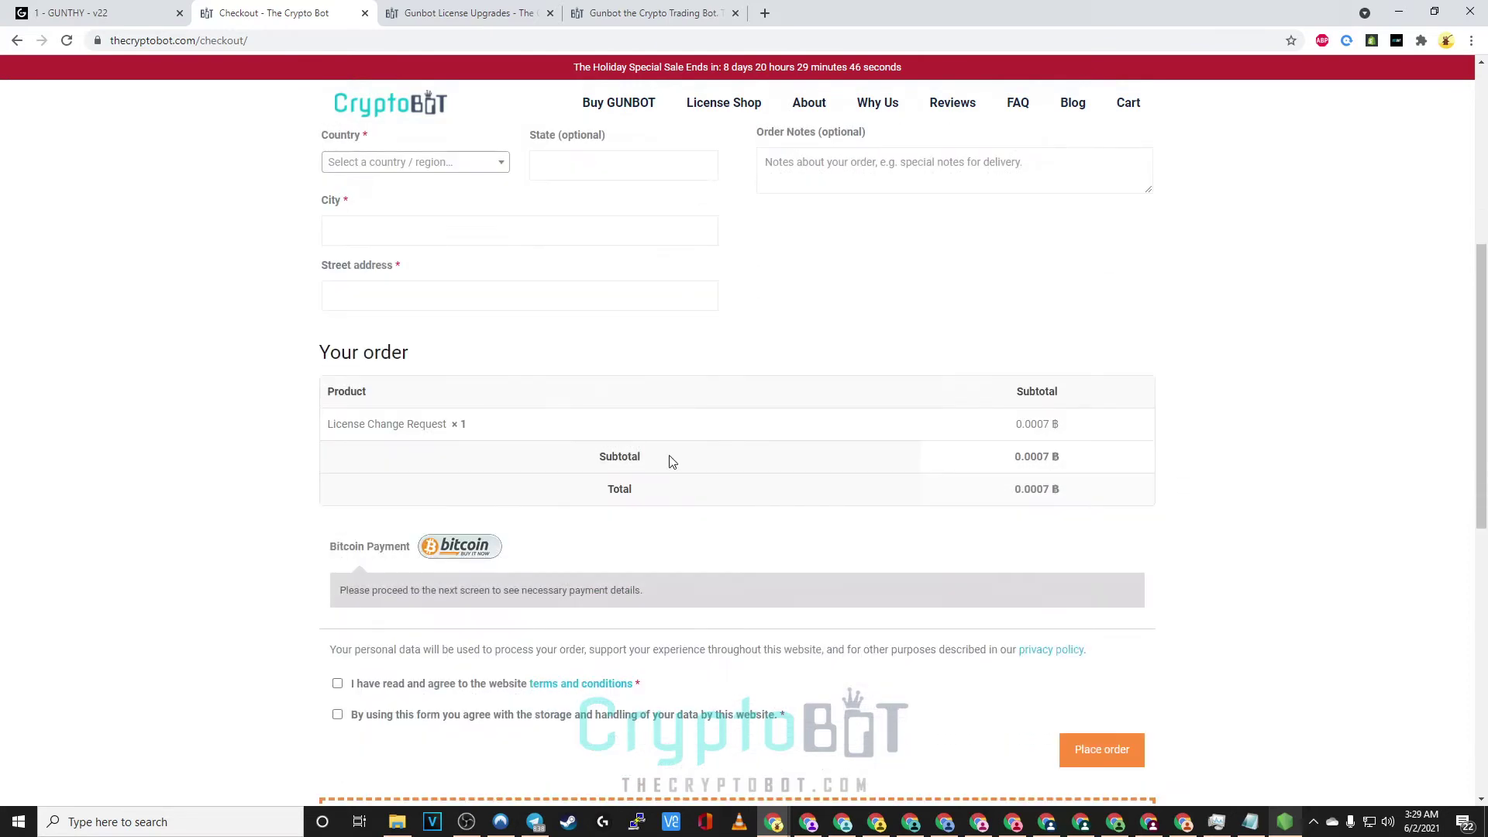
scroll(675, 458, down, 1)
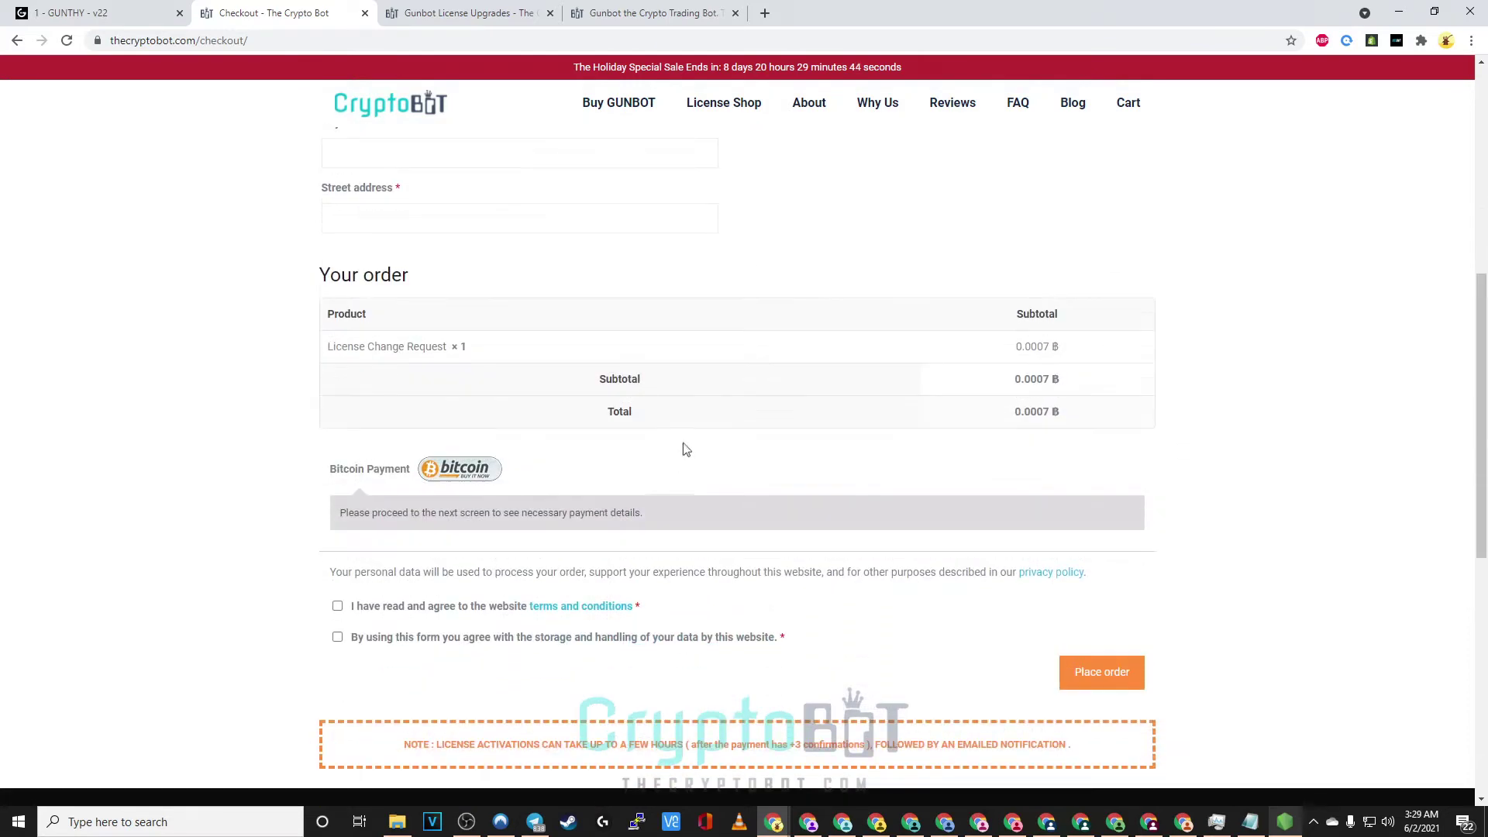
scroll(690, 446, down, 2)
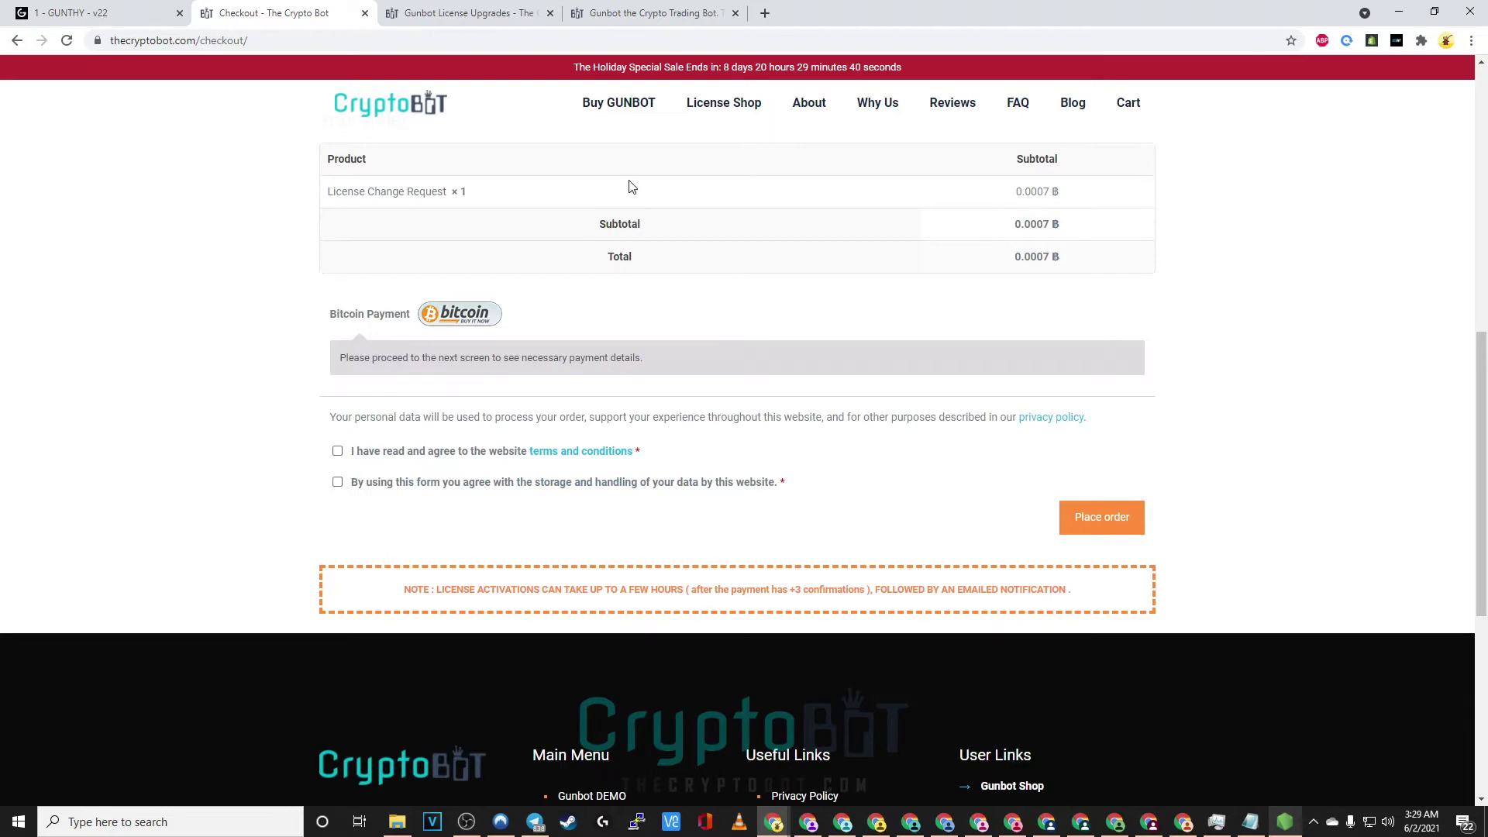
scroll(616, 225, up, 8)
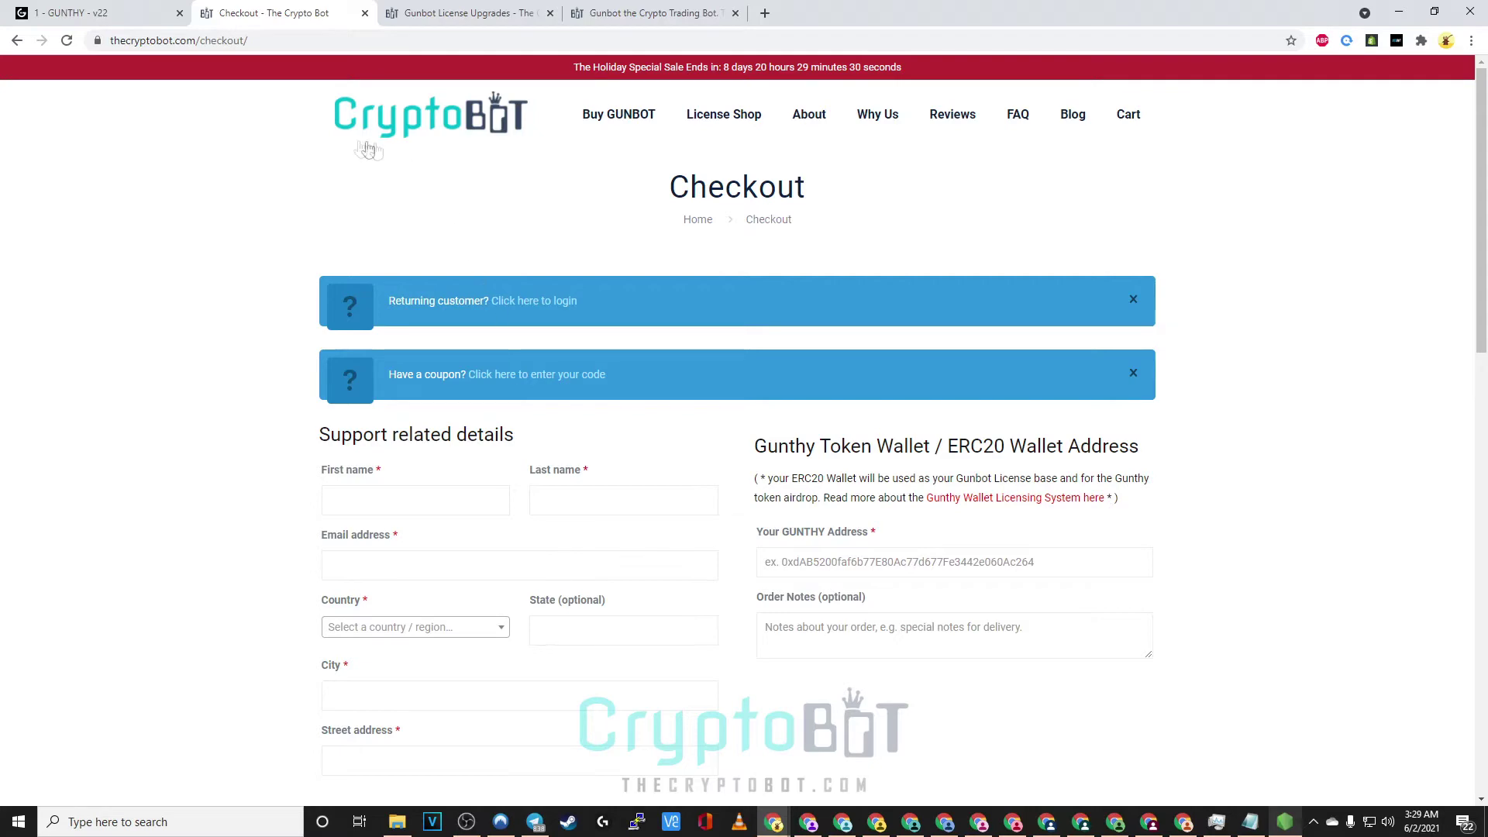
click(431, 133)
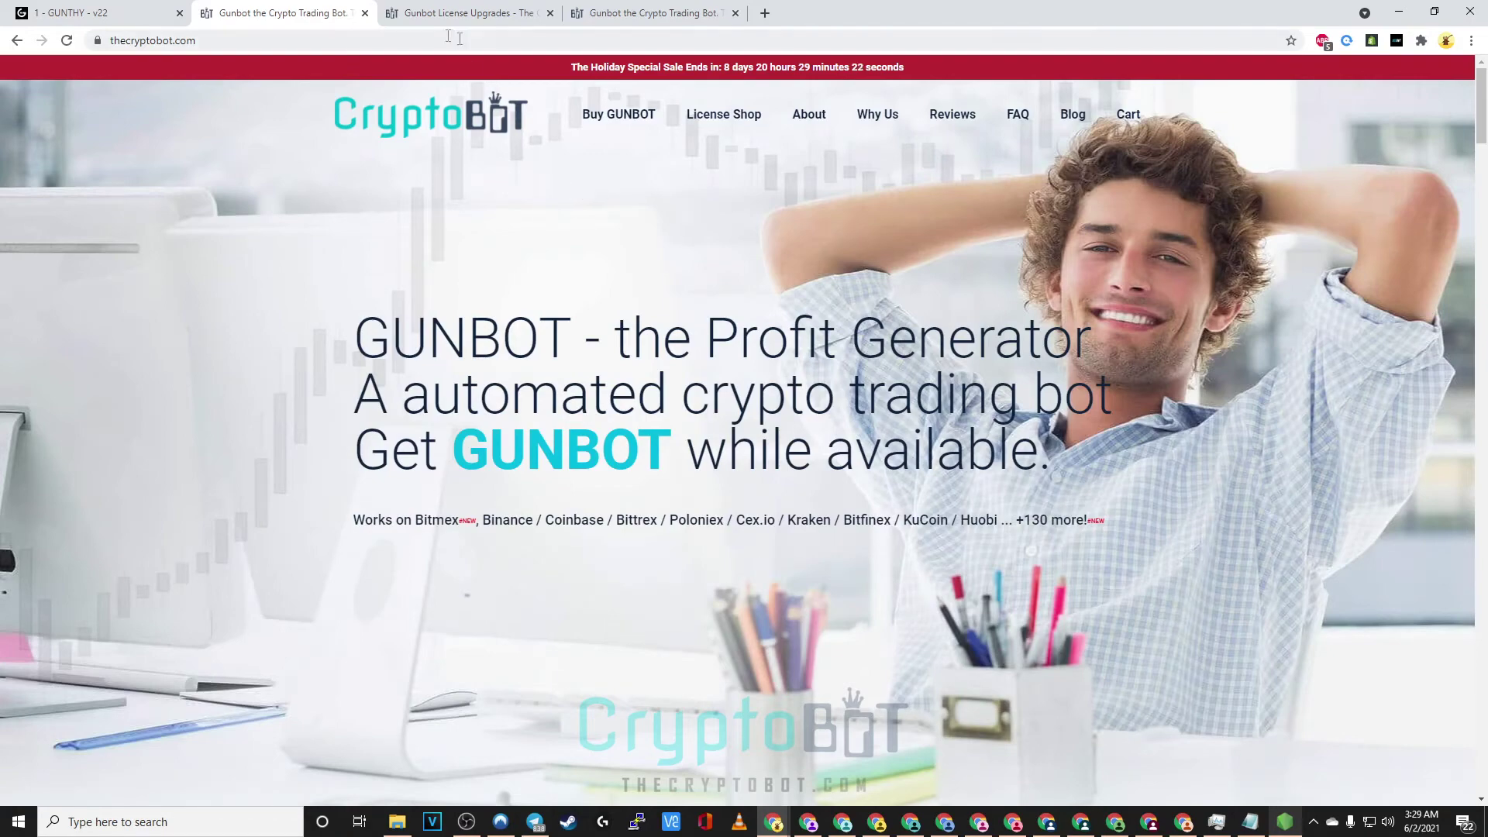
Back on the Gunbot chart, change the BTC-ETH interval to 5-minute candles
click(93, 14)
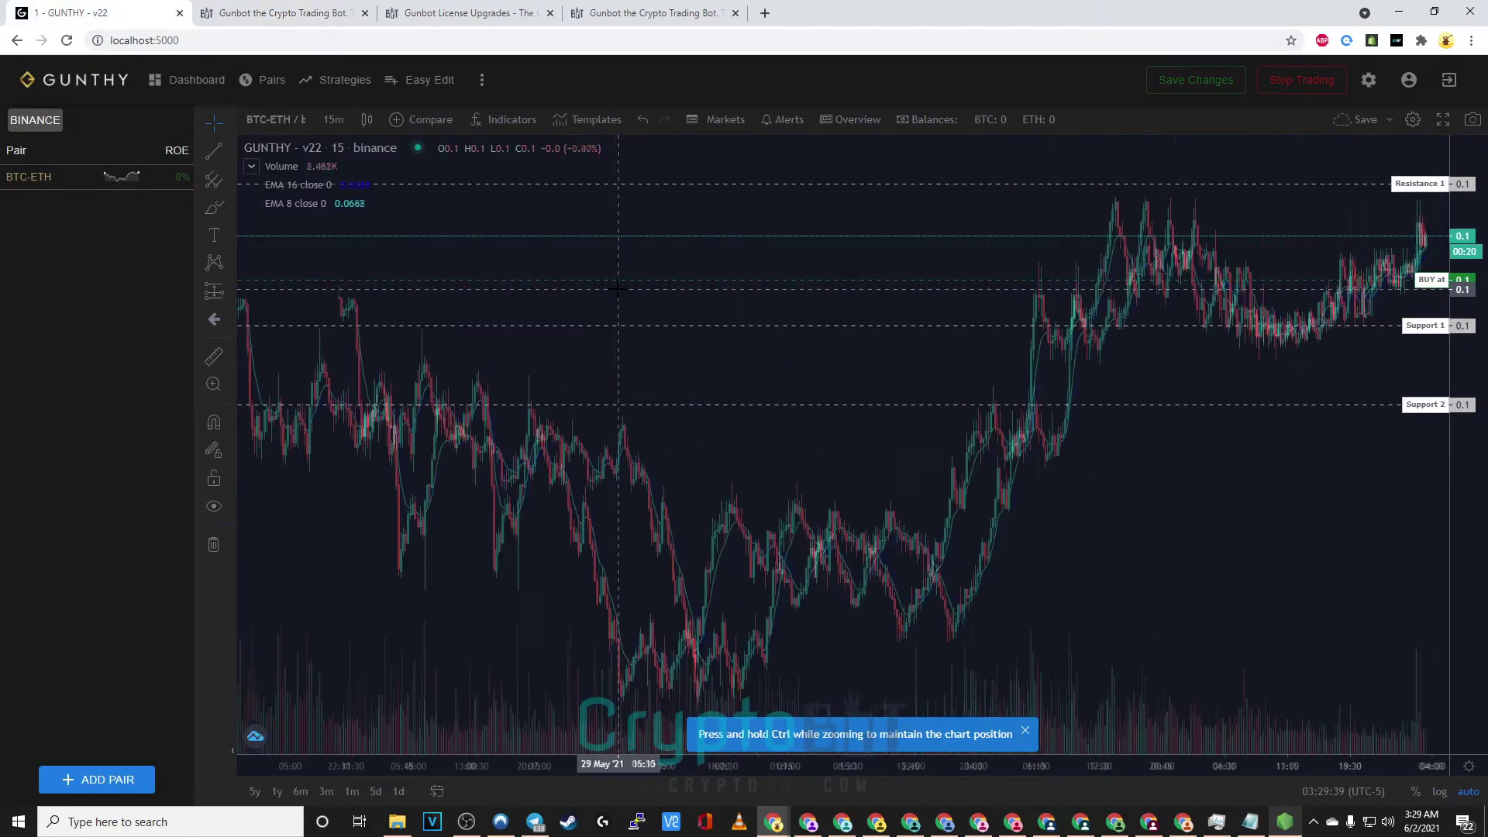
scroll(618, 289, up, 10)
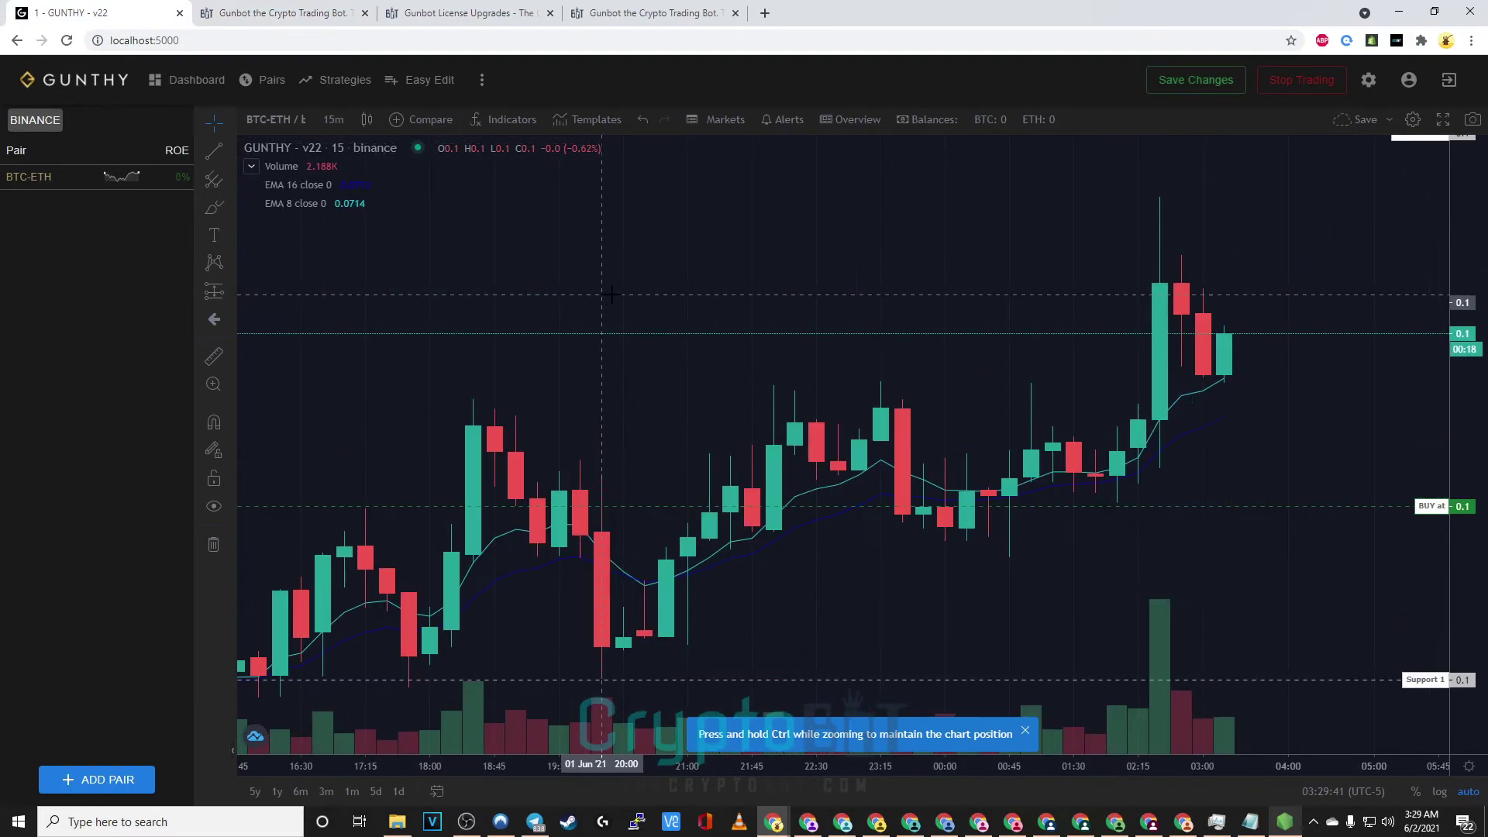
scroll(611, 295, up, 4)
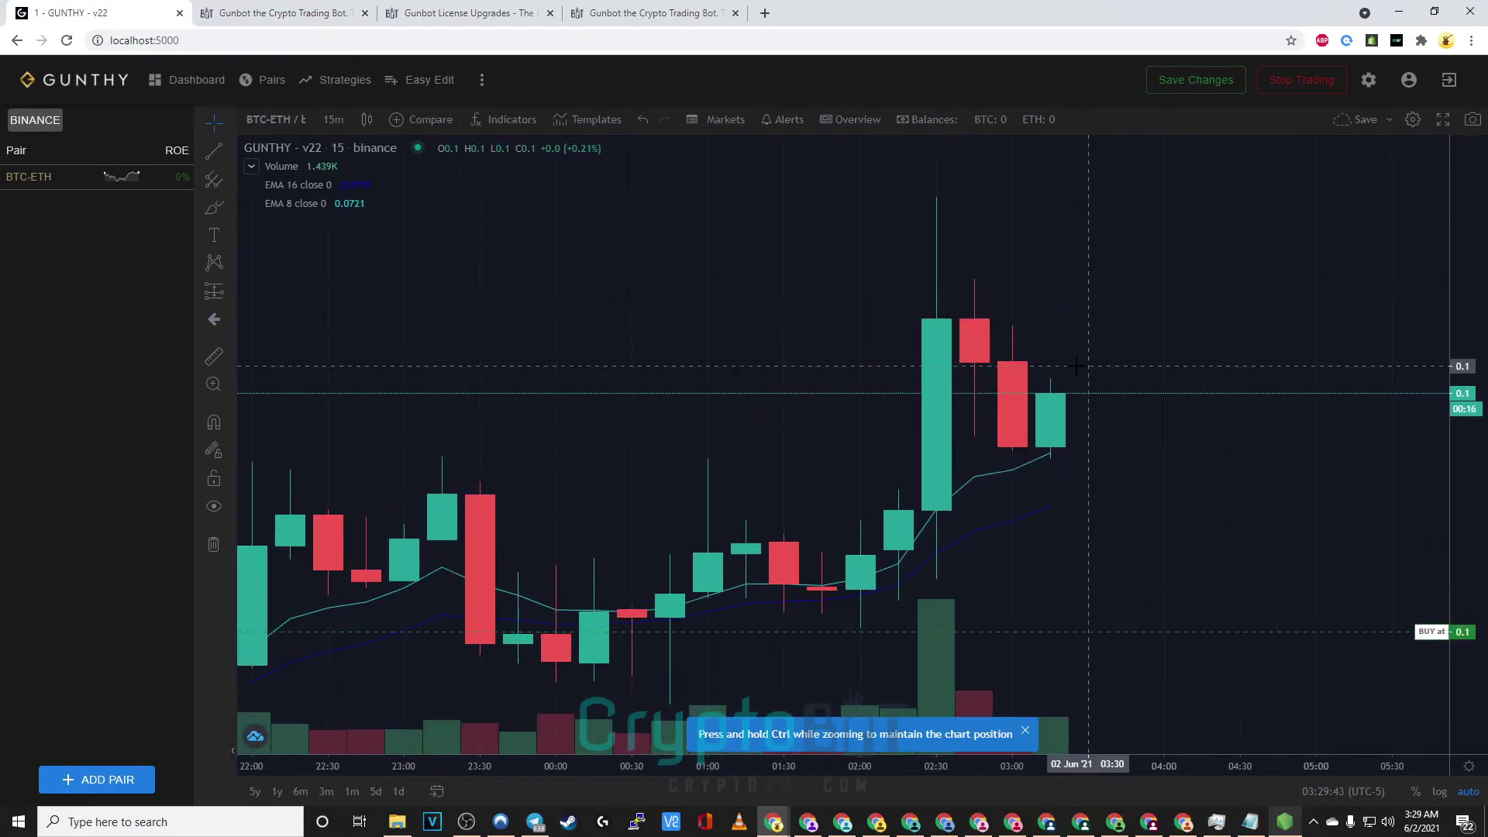
click(334, 121)
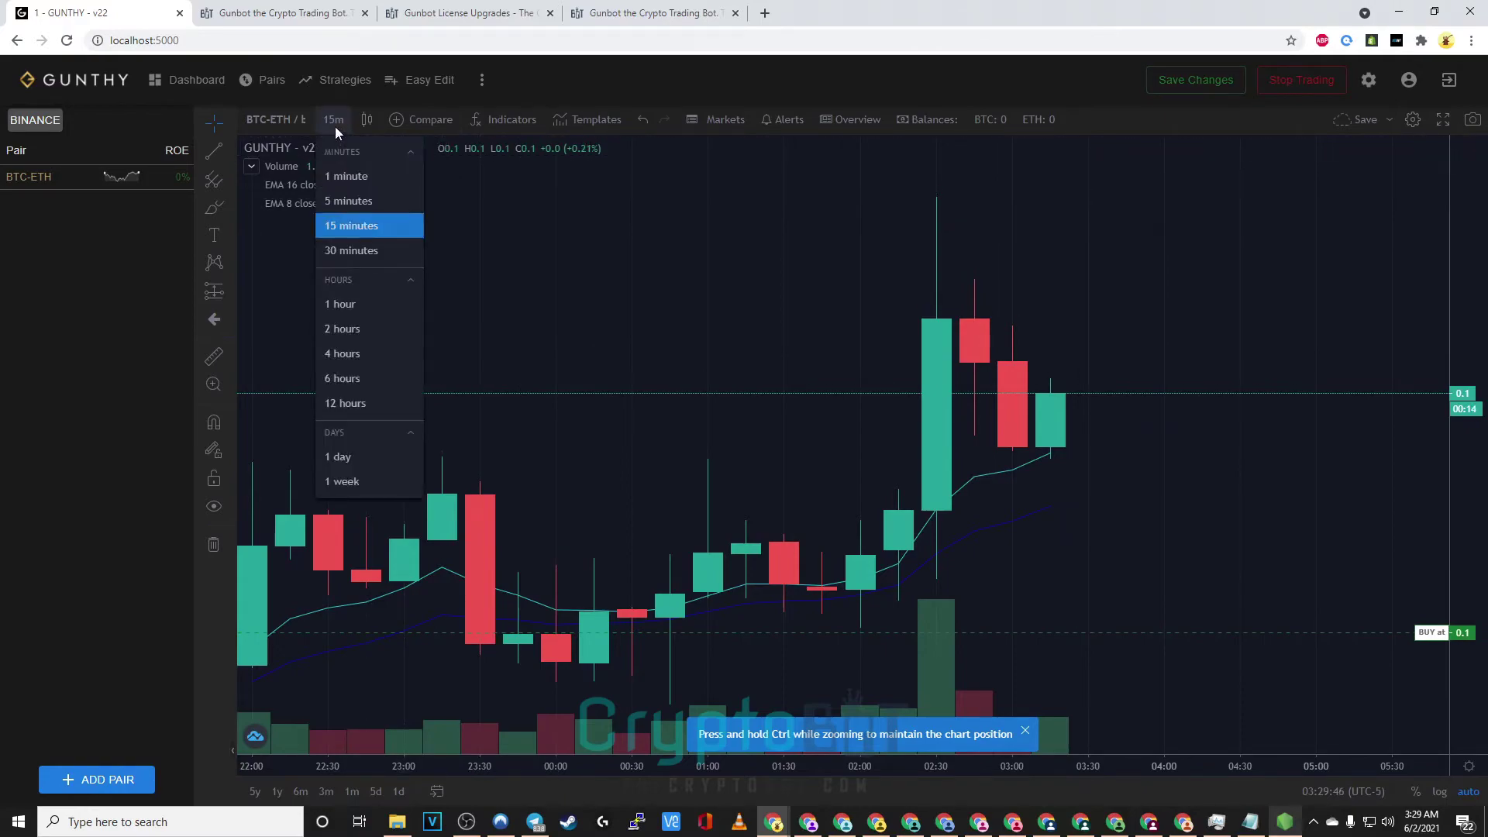
click(370, 201)
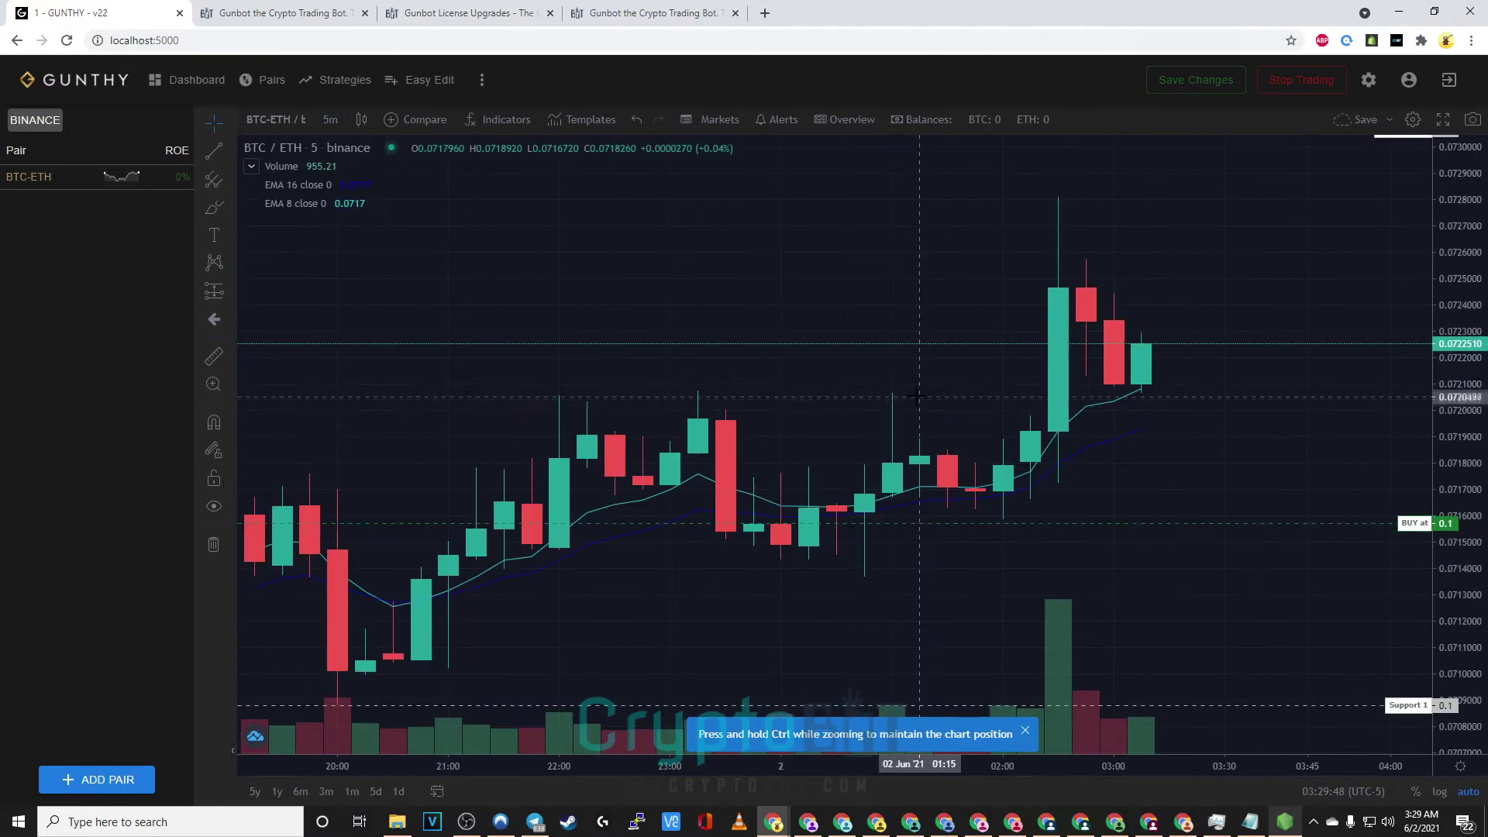
scroll(918, 396, down, 5)
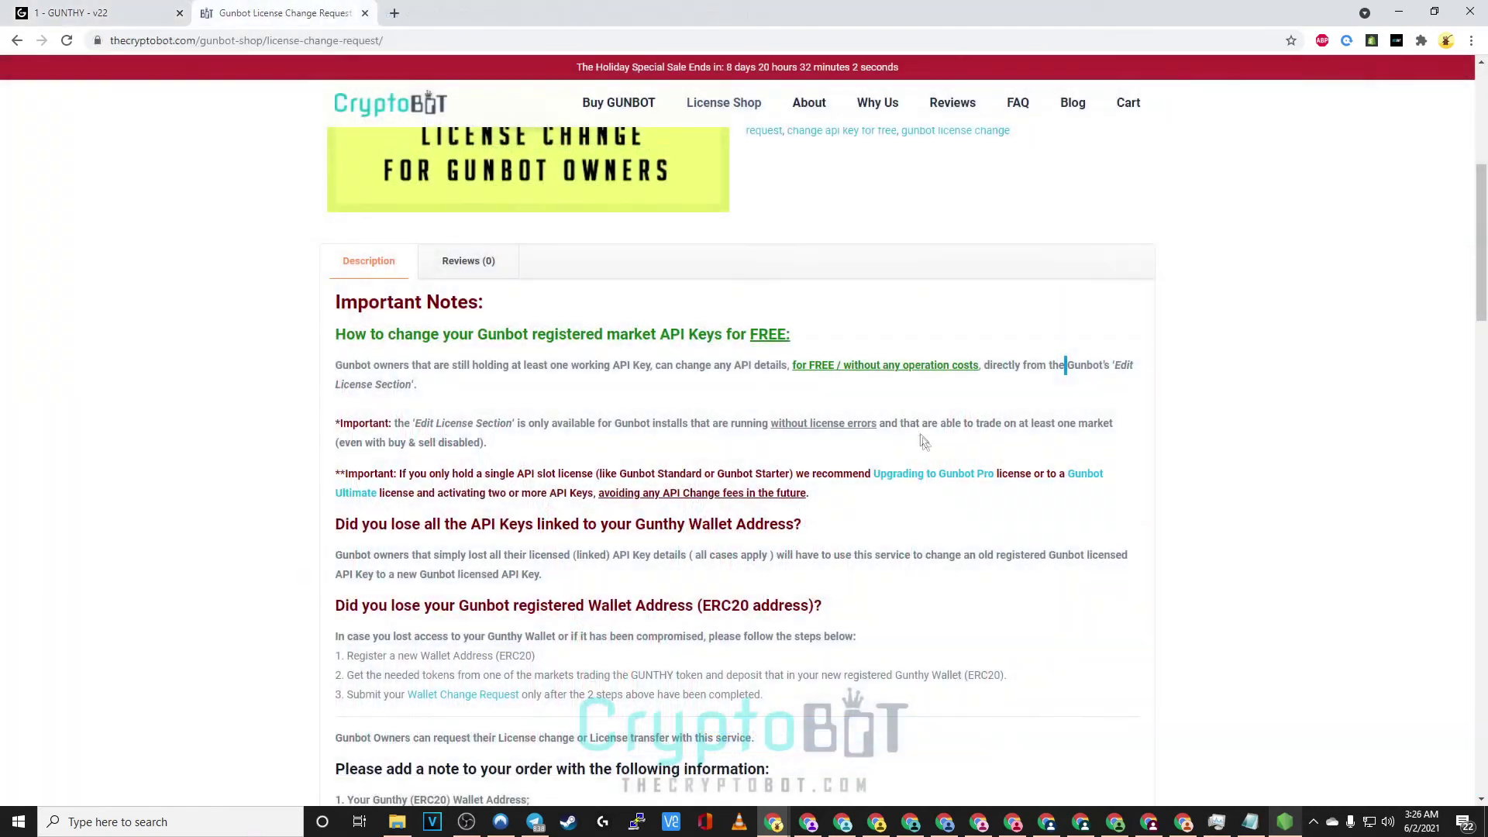
Open the Gunbot Pro and Gunbot Ultimate upgrade pages in new tabs
right_click(936, 478)
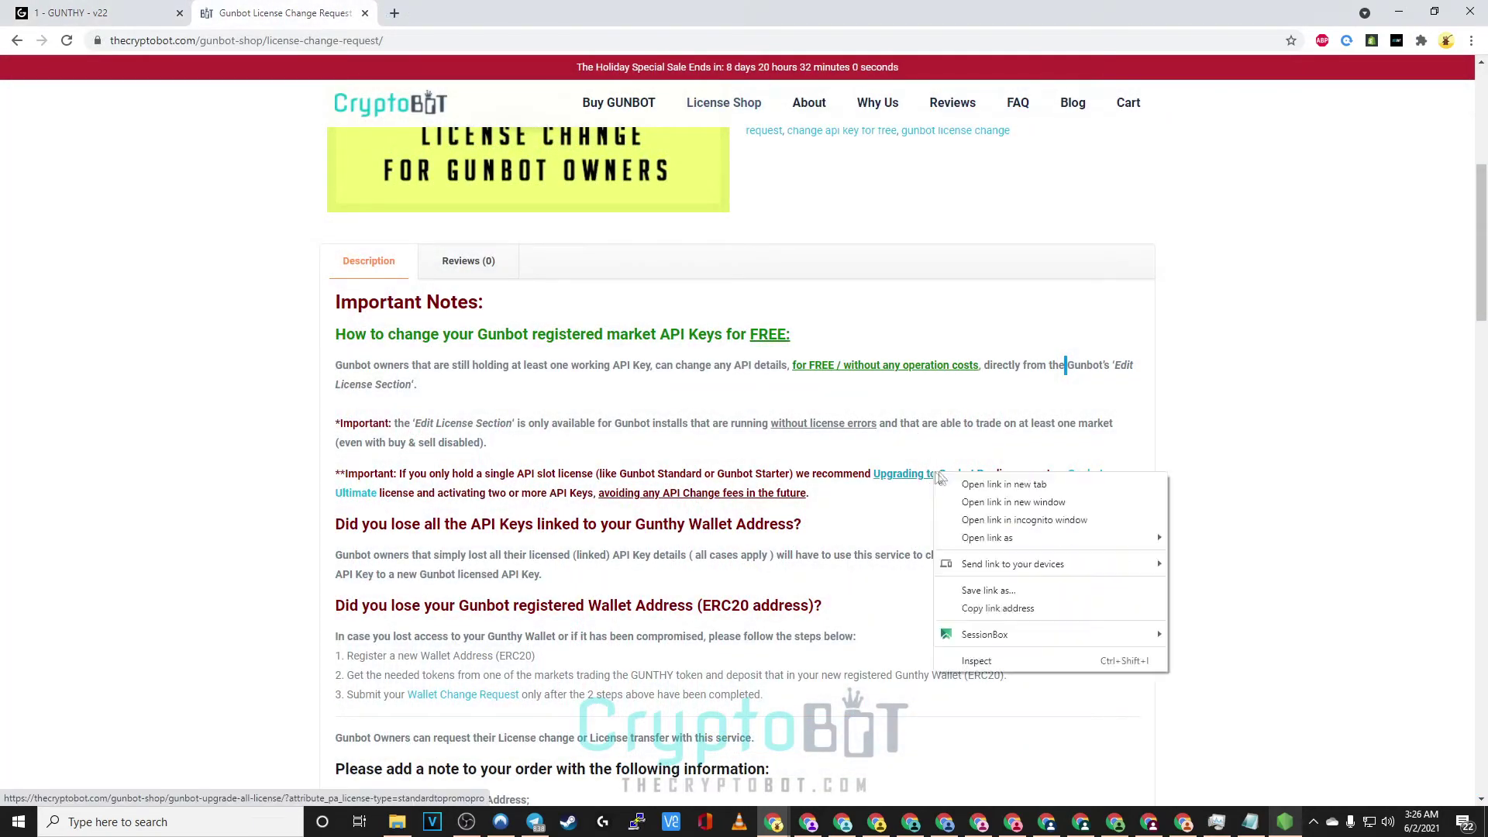
click(969, 483)
right_click(1093, 478)
click(1159, 486)
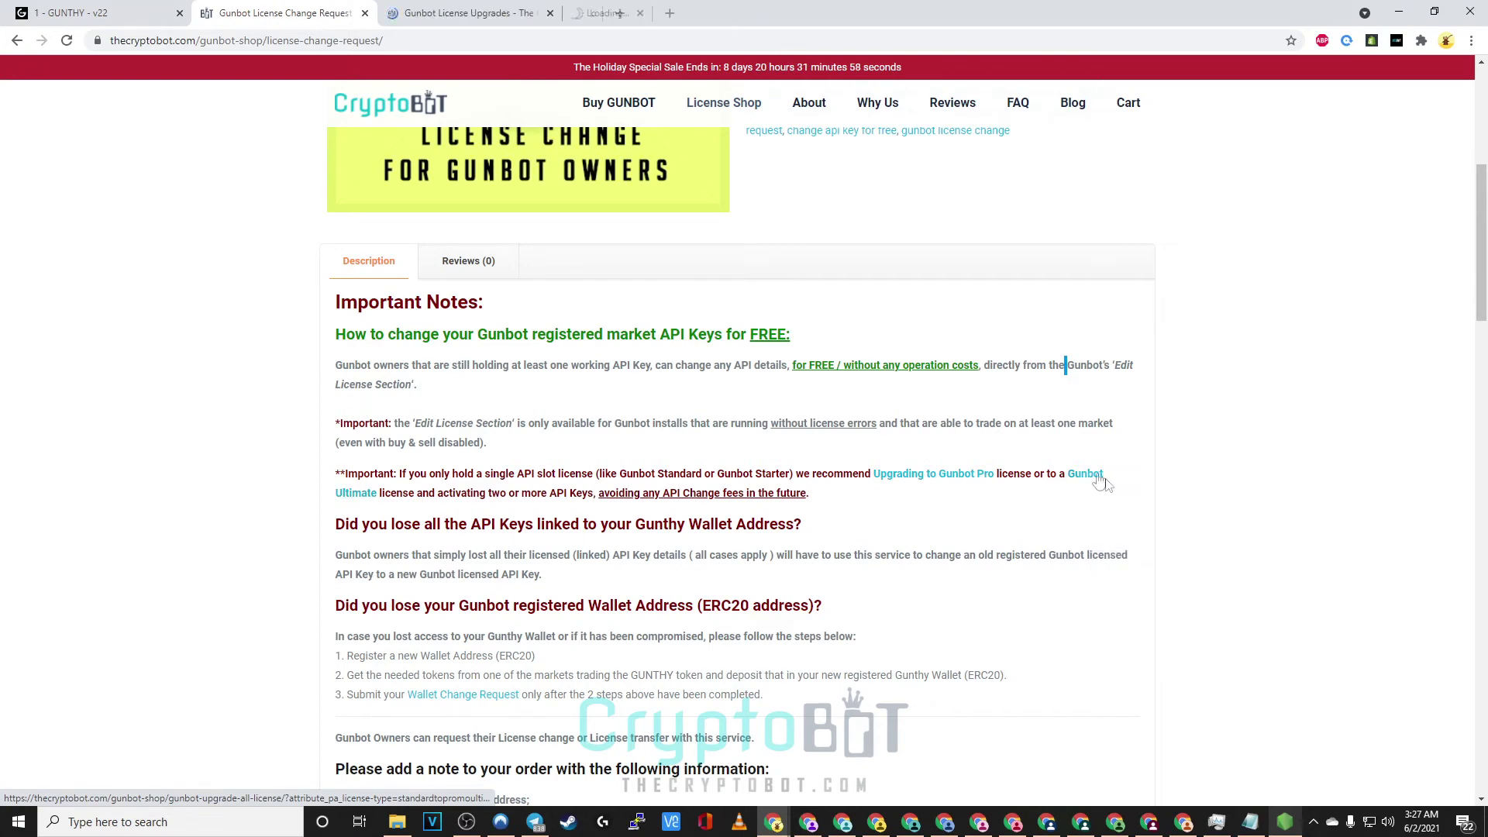
On the Pro upgrade page, try Pro To promo-Ultimate, then Standard To promo-Ultimate license types
key(ctrl+Tab)
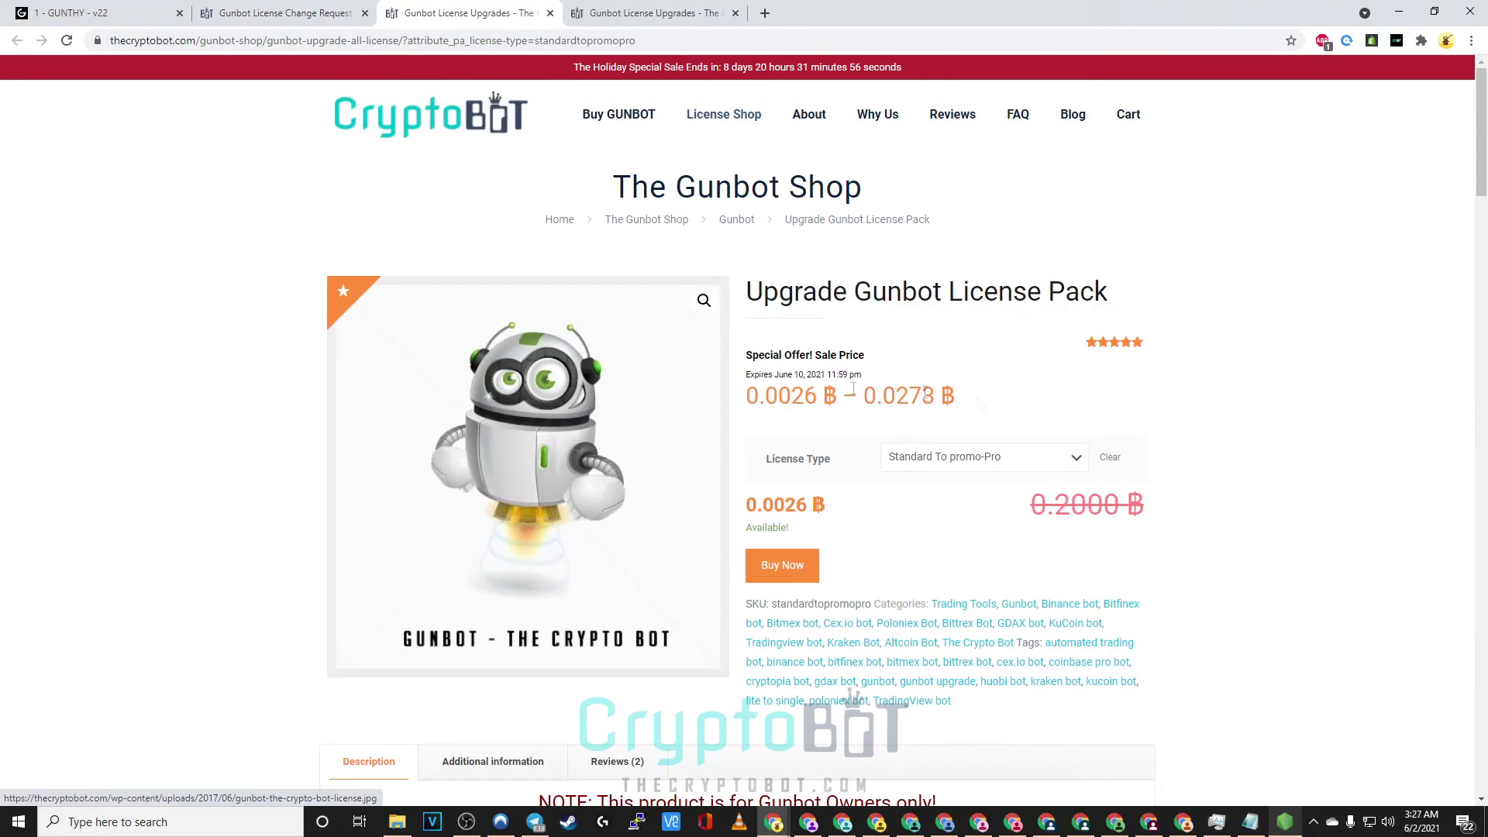
scroll(950, 488, down, 2)
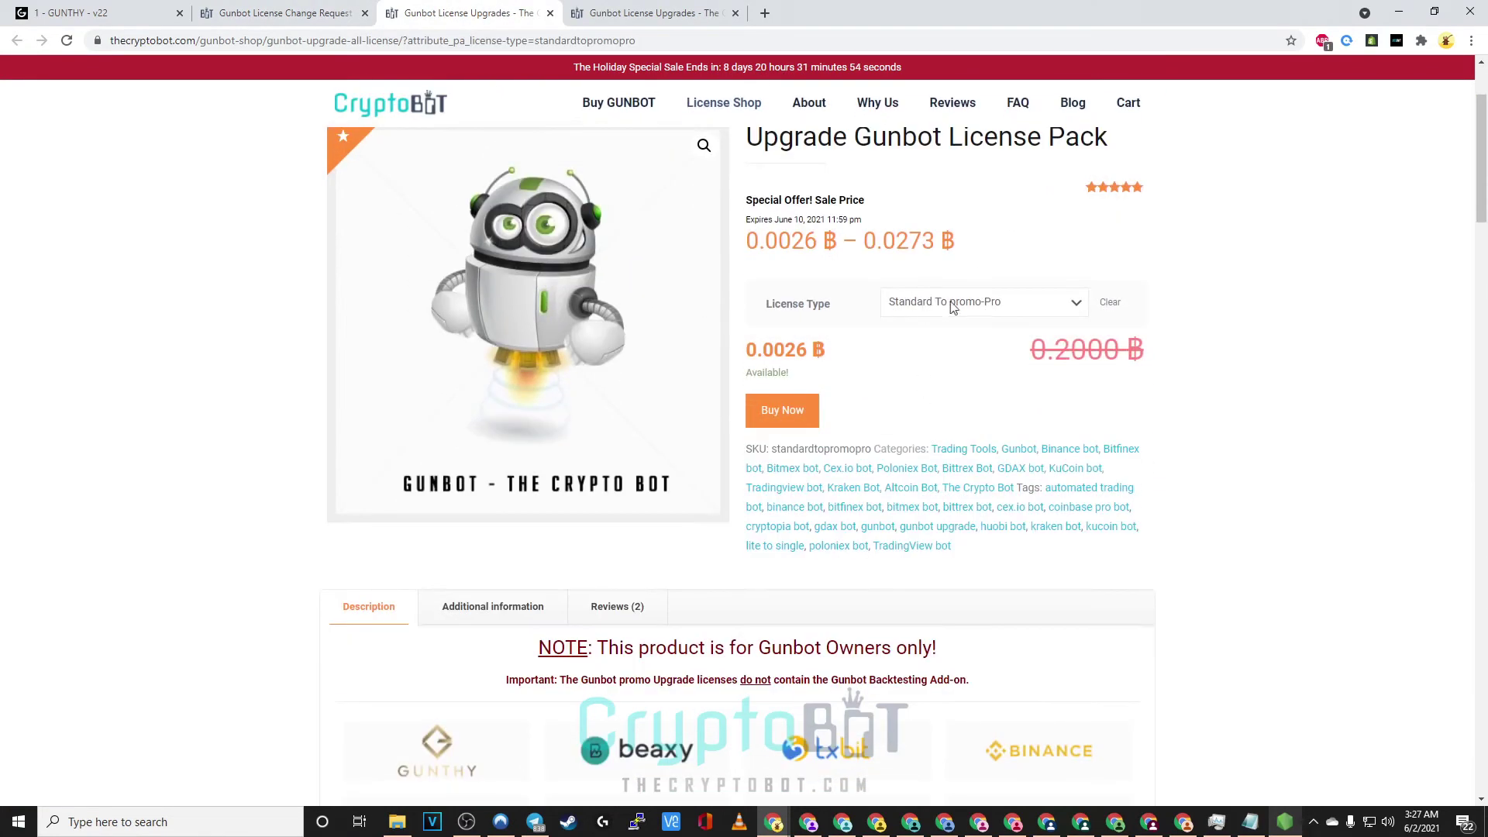
click(954, 308)
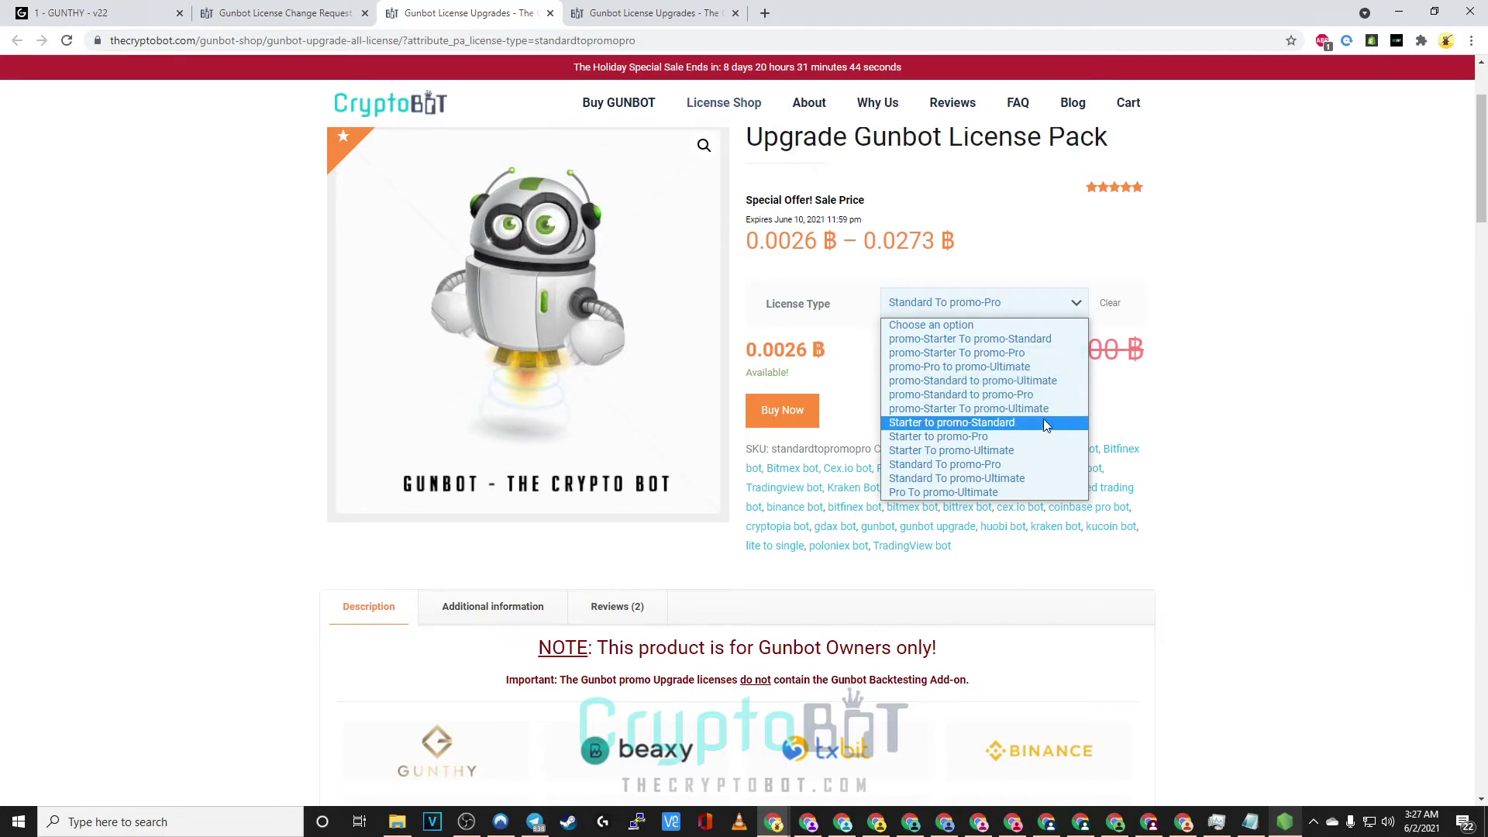
click(978, 495)
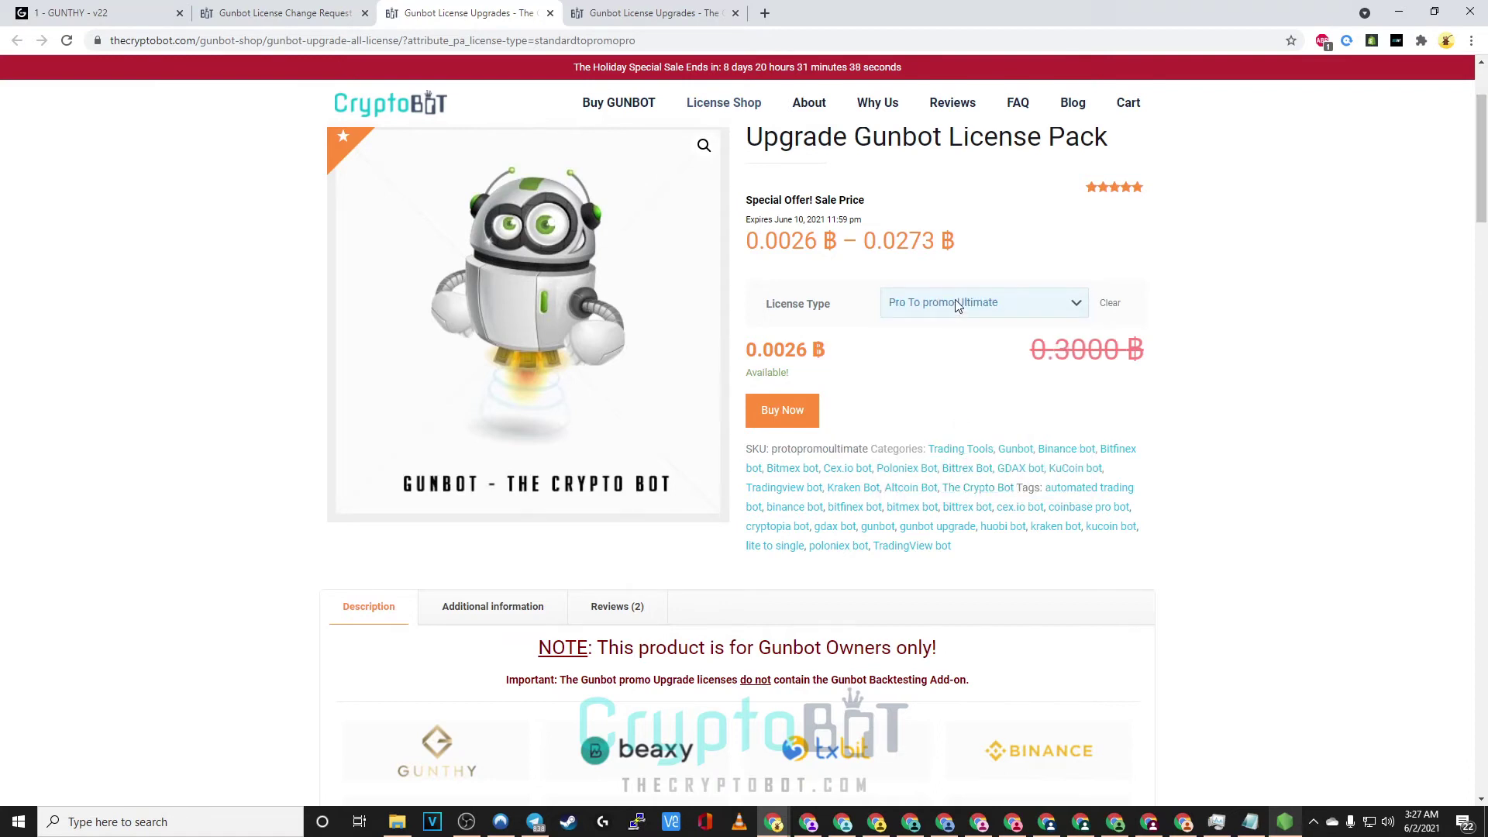
click(1109, 304)
click(988, 310)
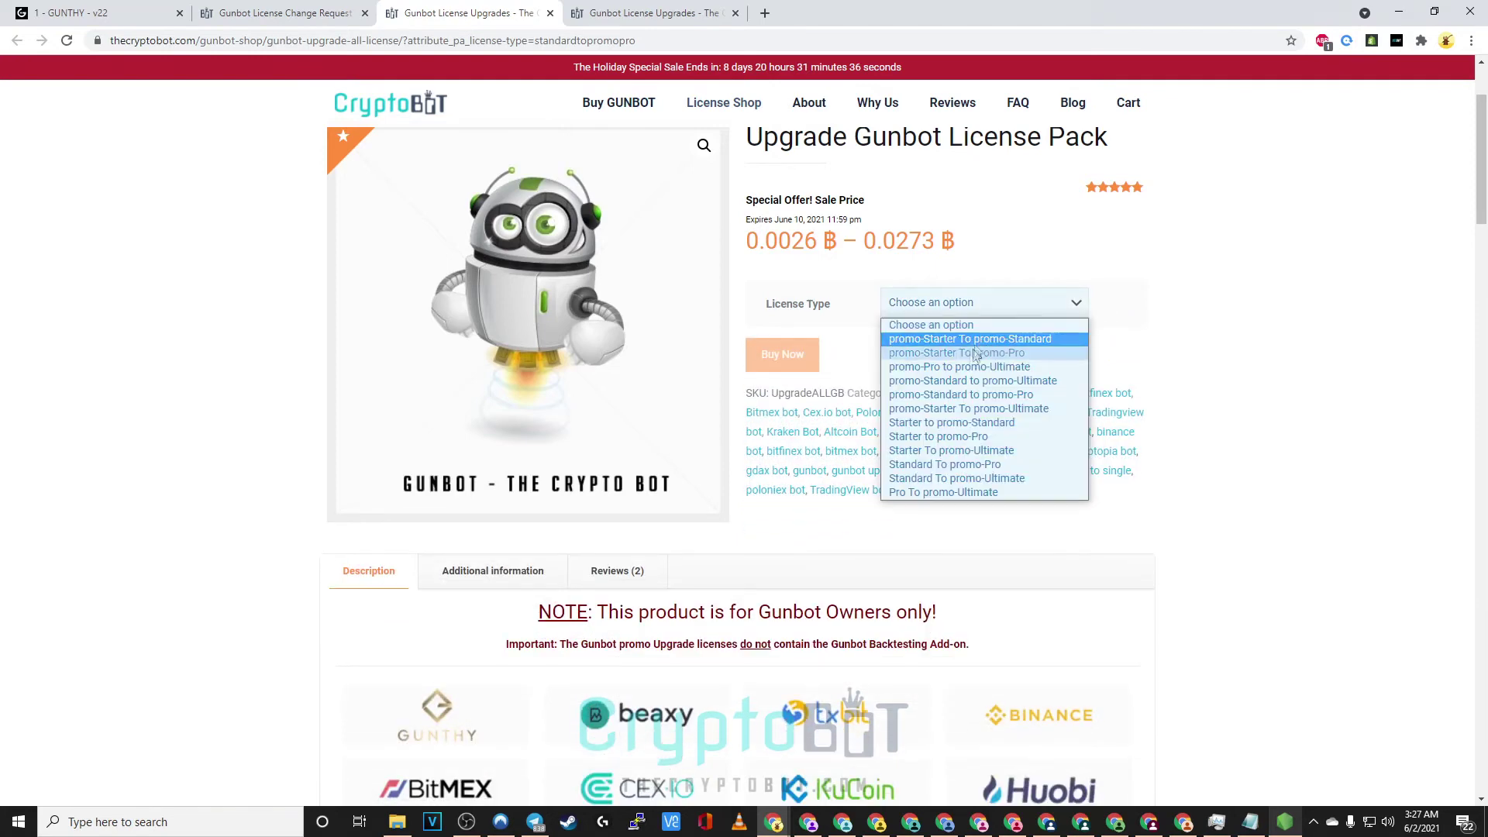
click(955, 481)
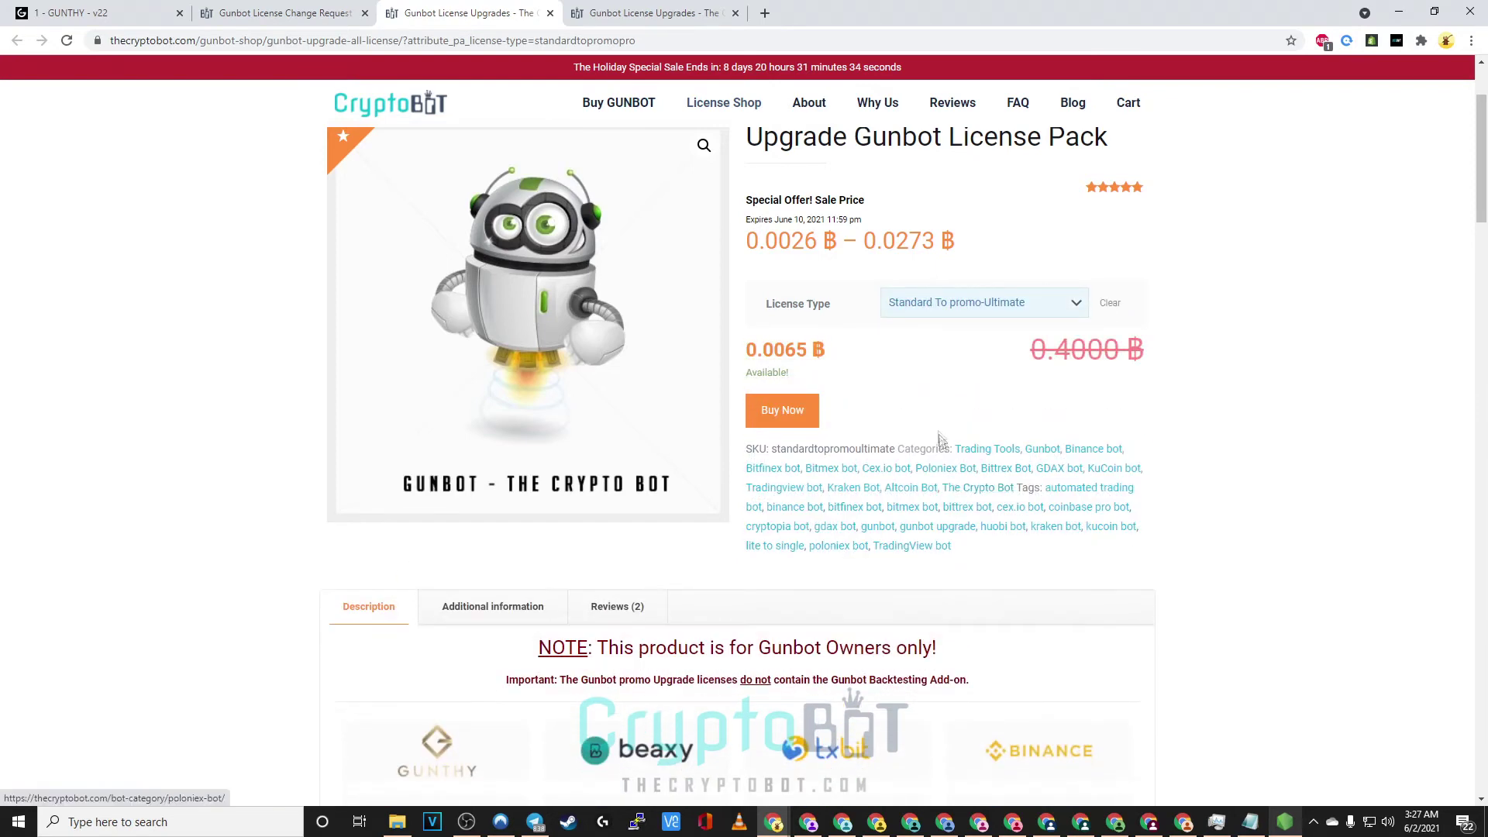
Reselect Pro To promo-Ultimate, then view the Standard To promo-Ultimate tab at 0.0065 ฿
click(944, 309)
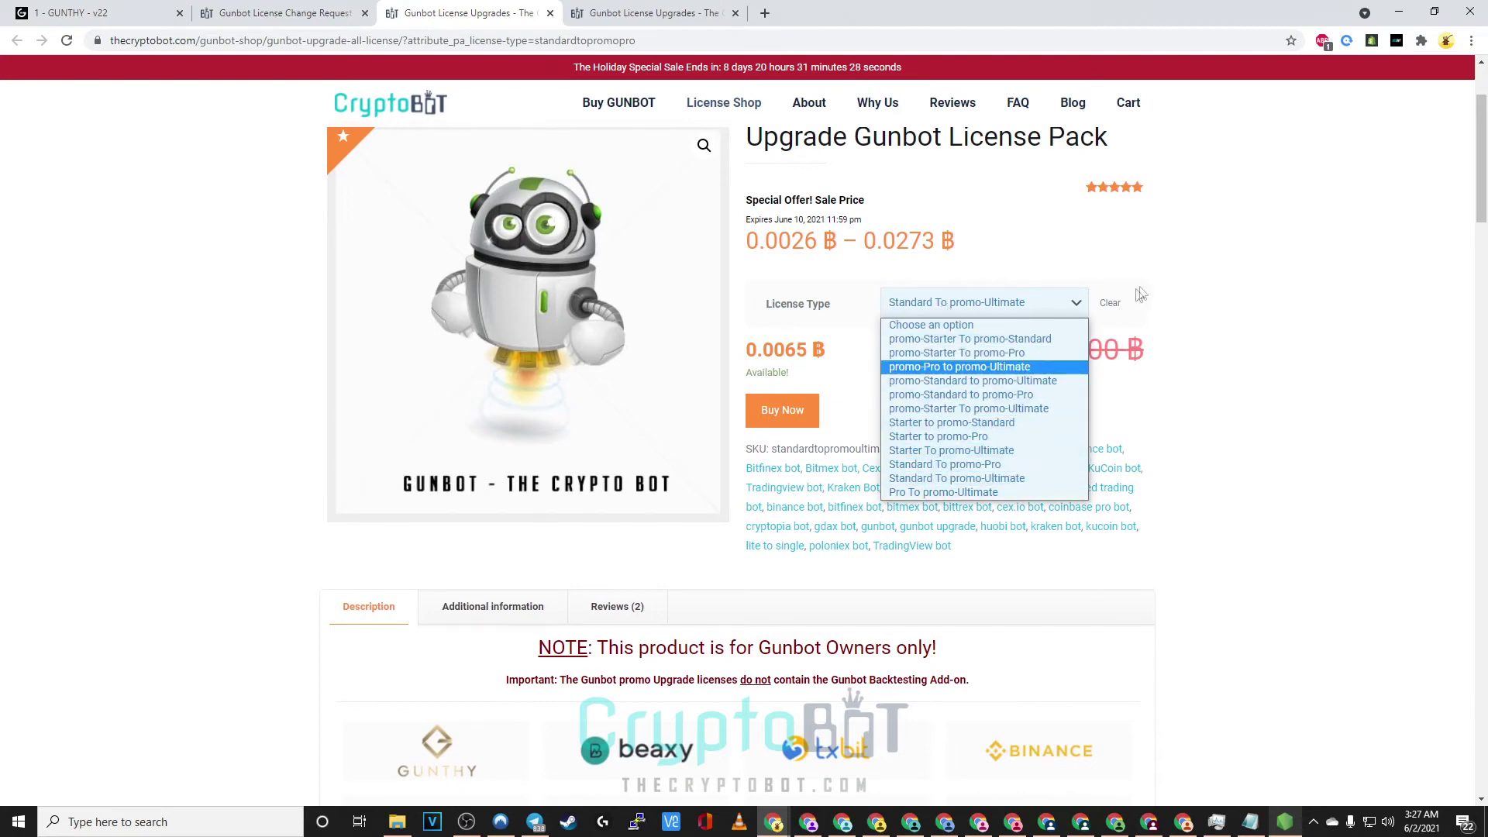
click(1110, 303)
click(1041, 310)
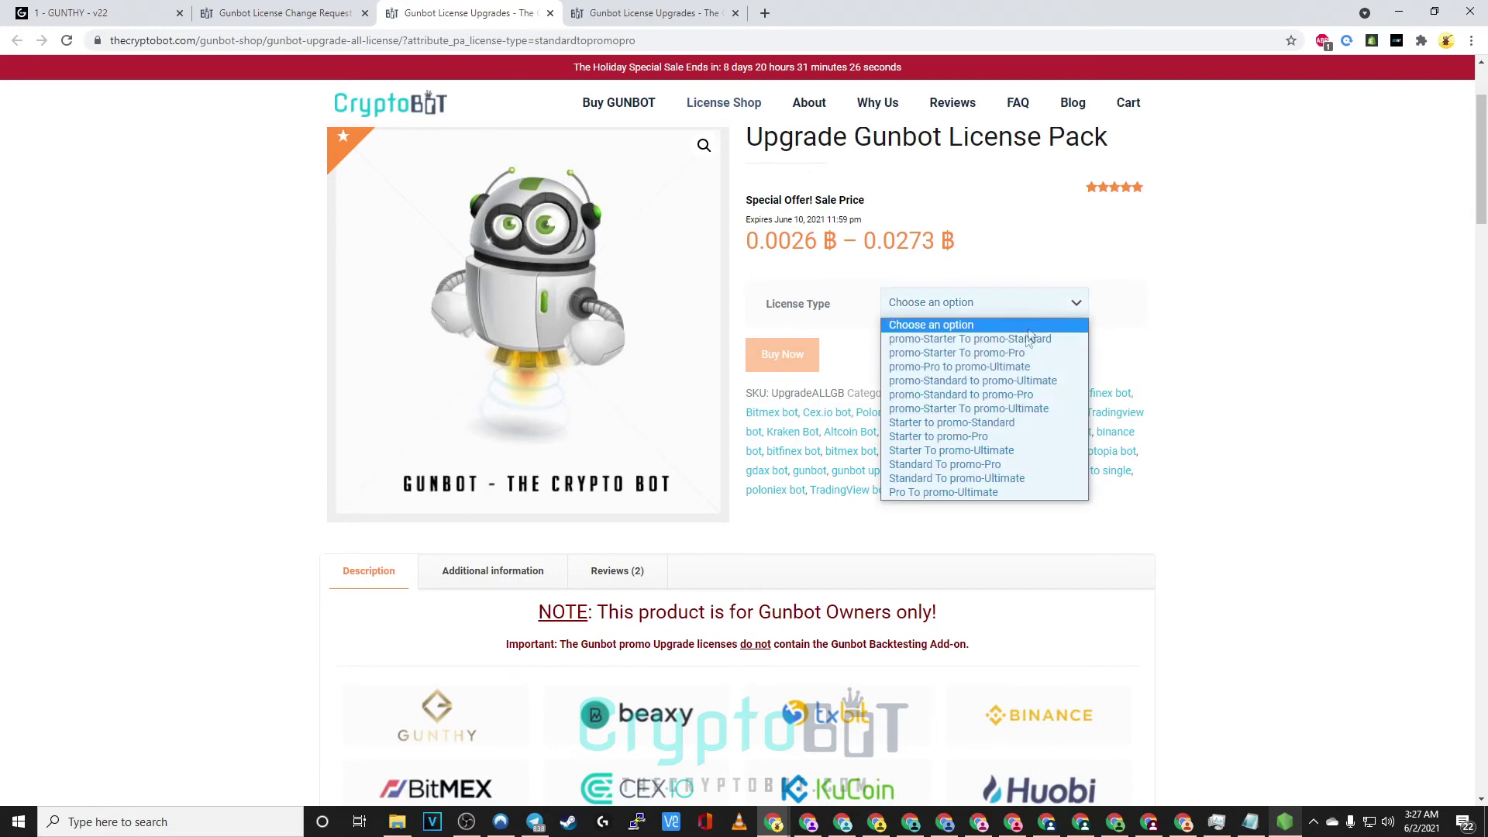
click(980, 493)
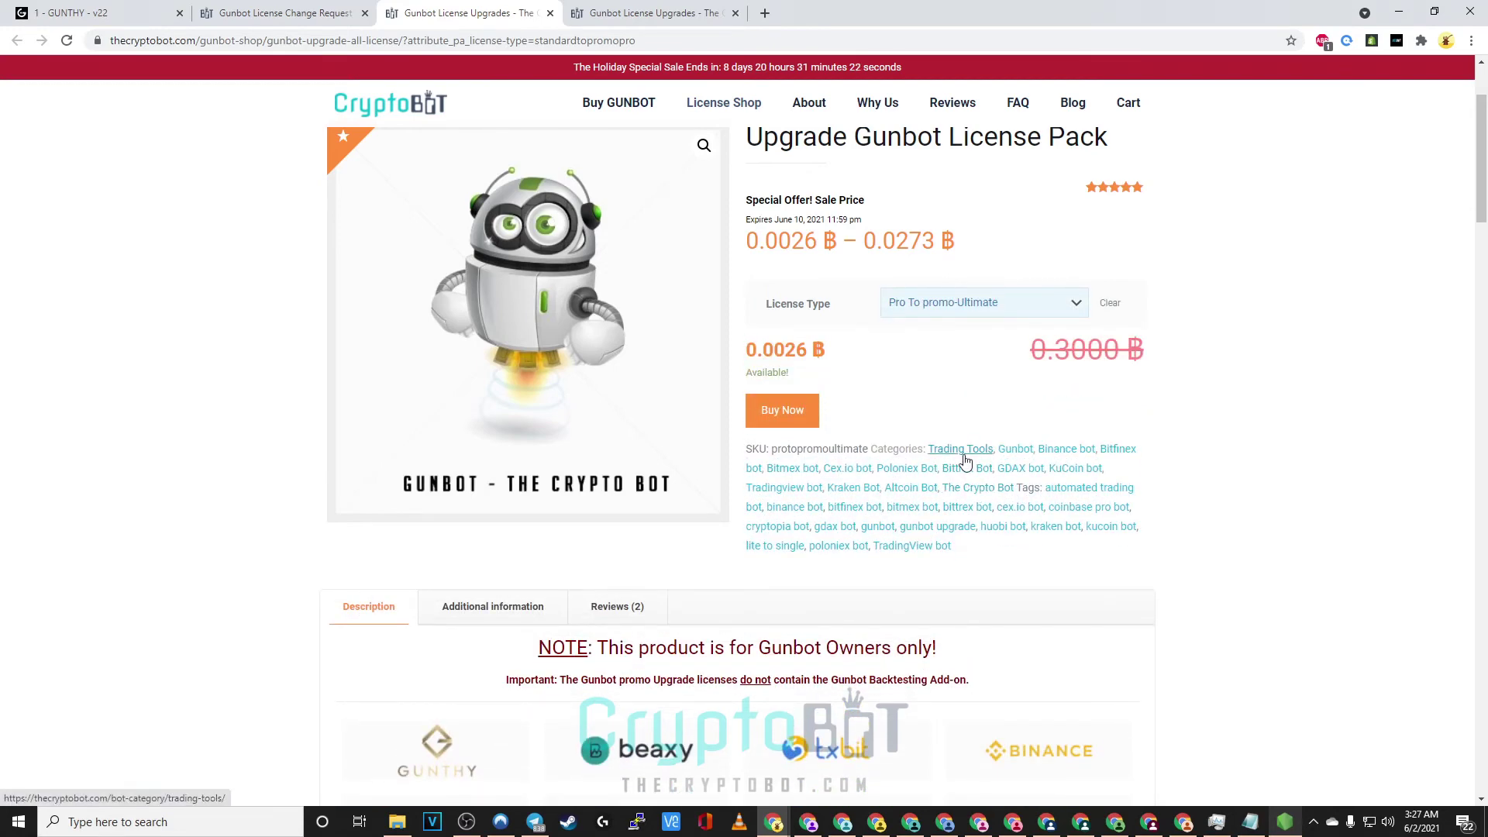
click(629, 15)
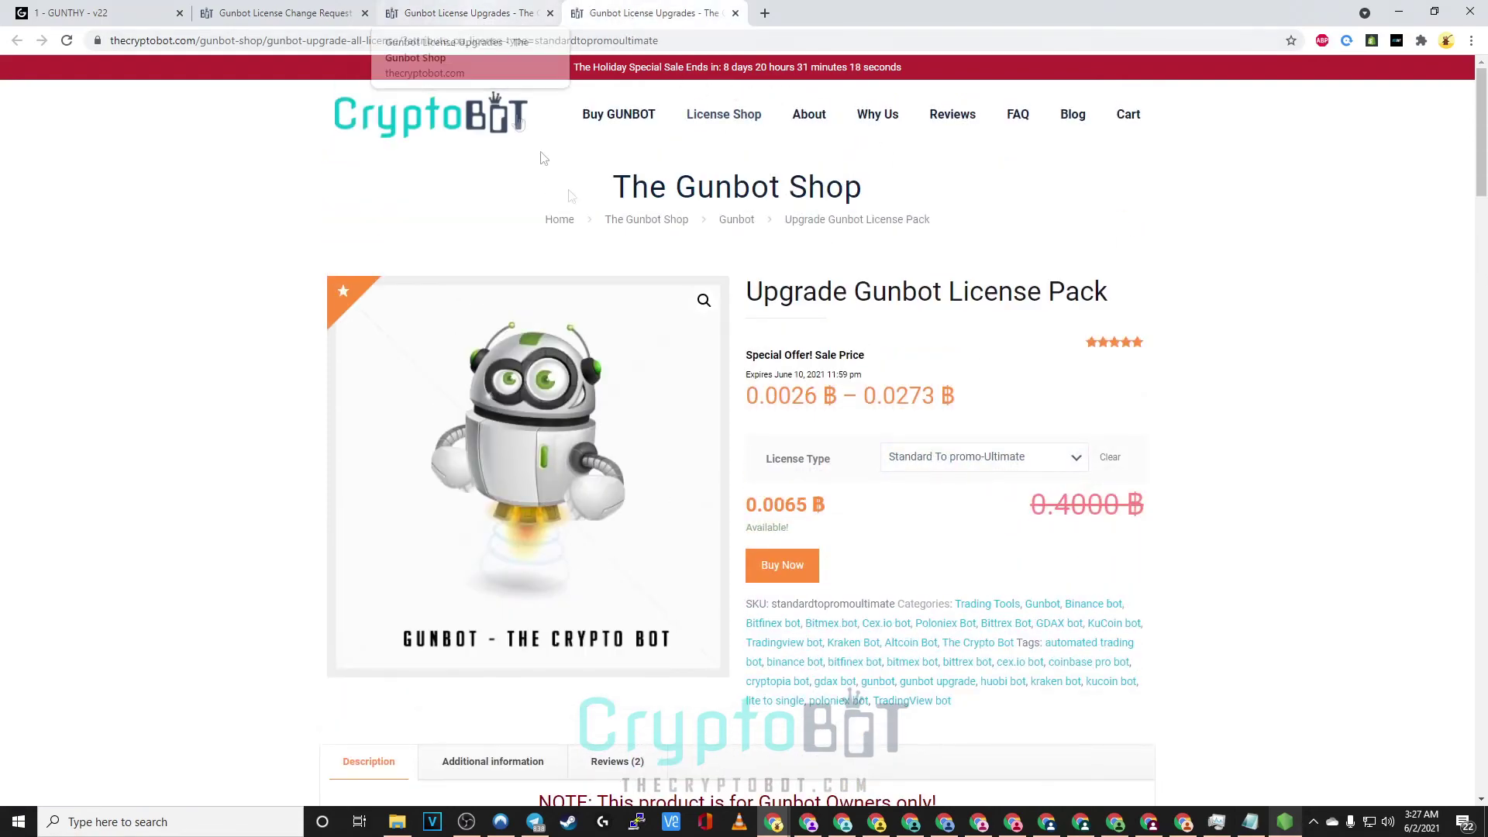
scroll(741, 393, down, 4)
Scroll the Standard To promo-Ultimate page down to the upgrade links and supported exchanges list
scroll(752, 394, down, 2)
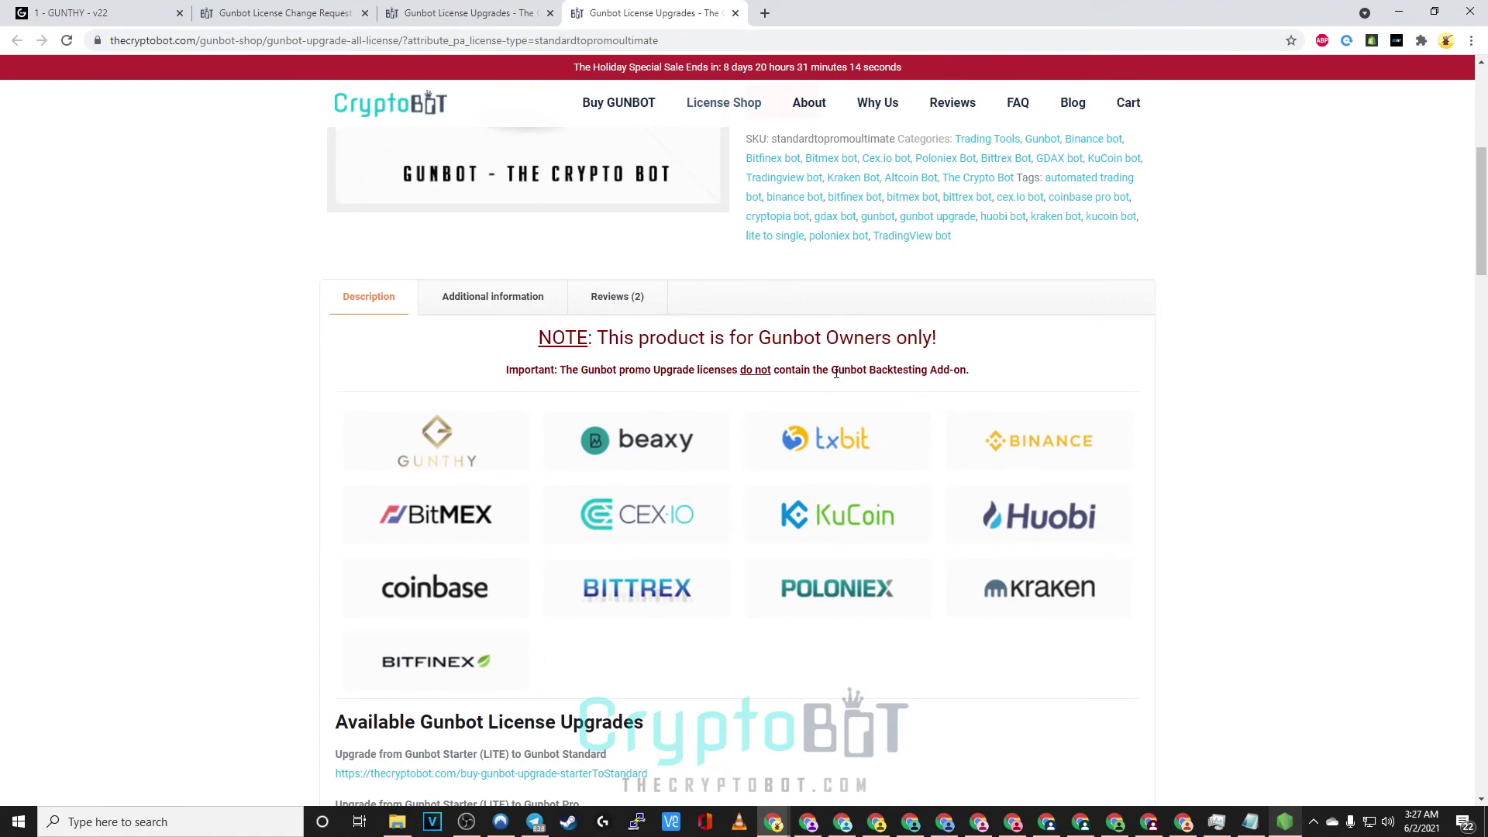
scroll(831, 379, down, 1)
scroll(822, 388, down, 2)
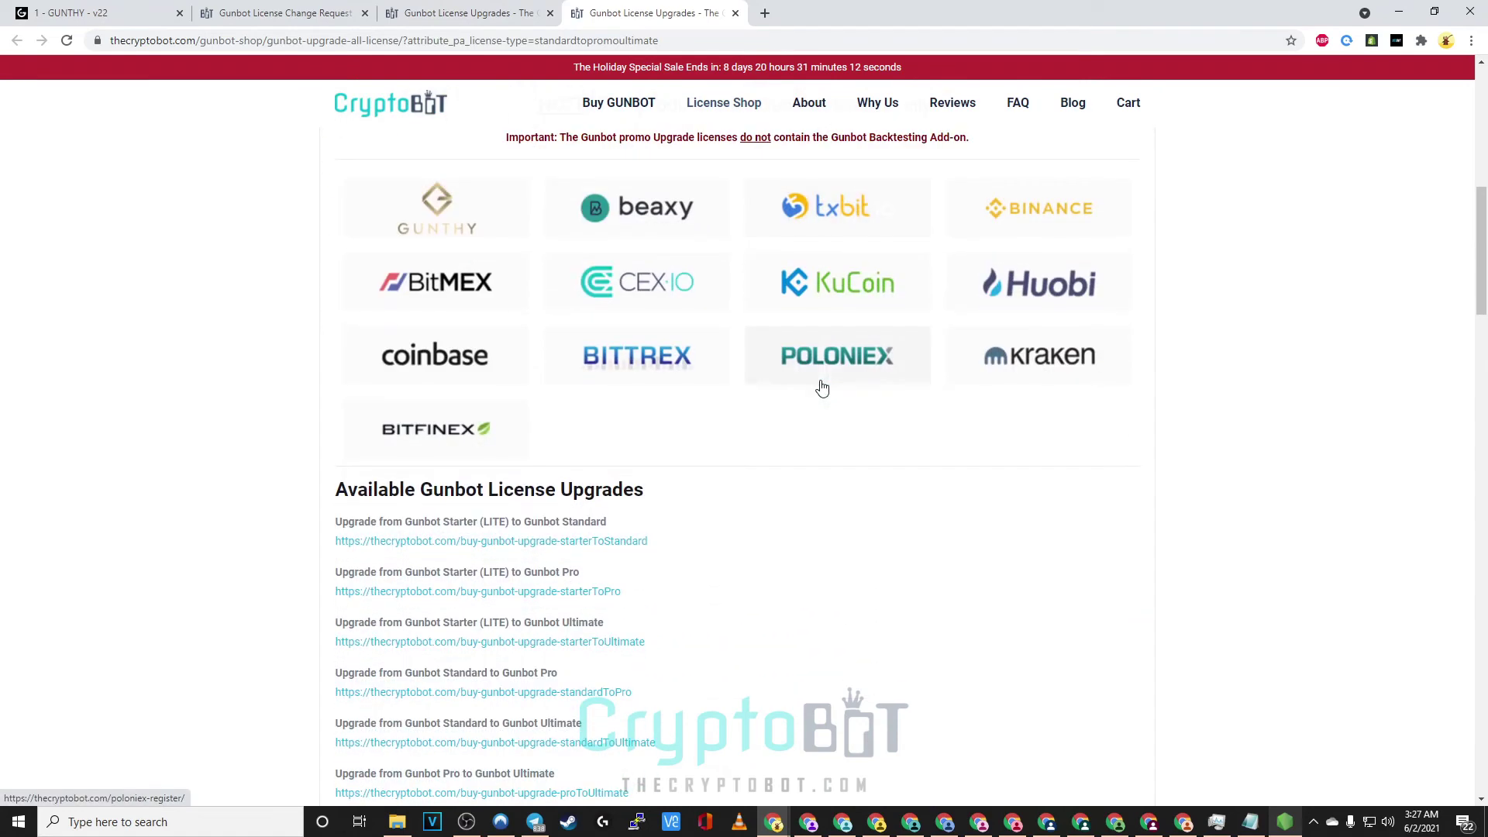
scroll(808, 376, down, 2)
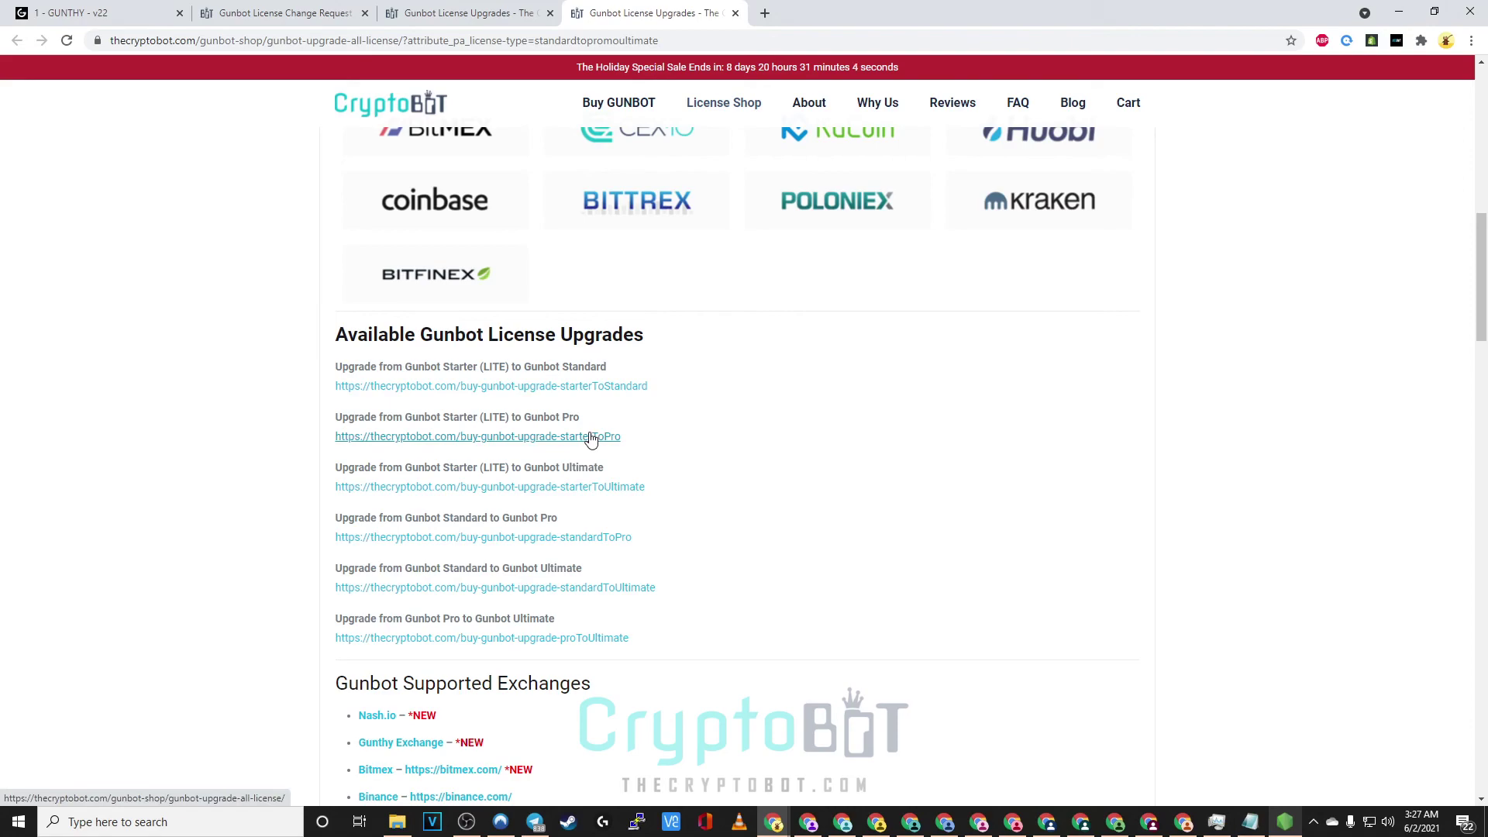
scroll(593, 439, down, 4)
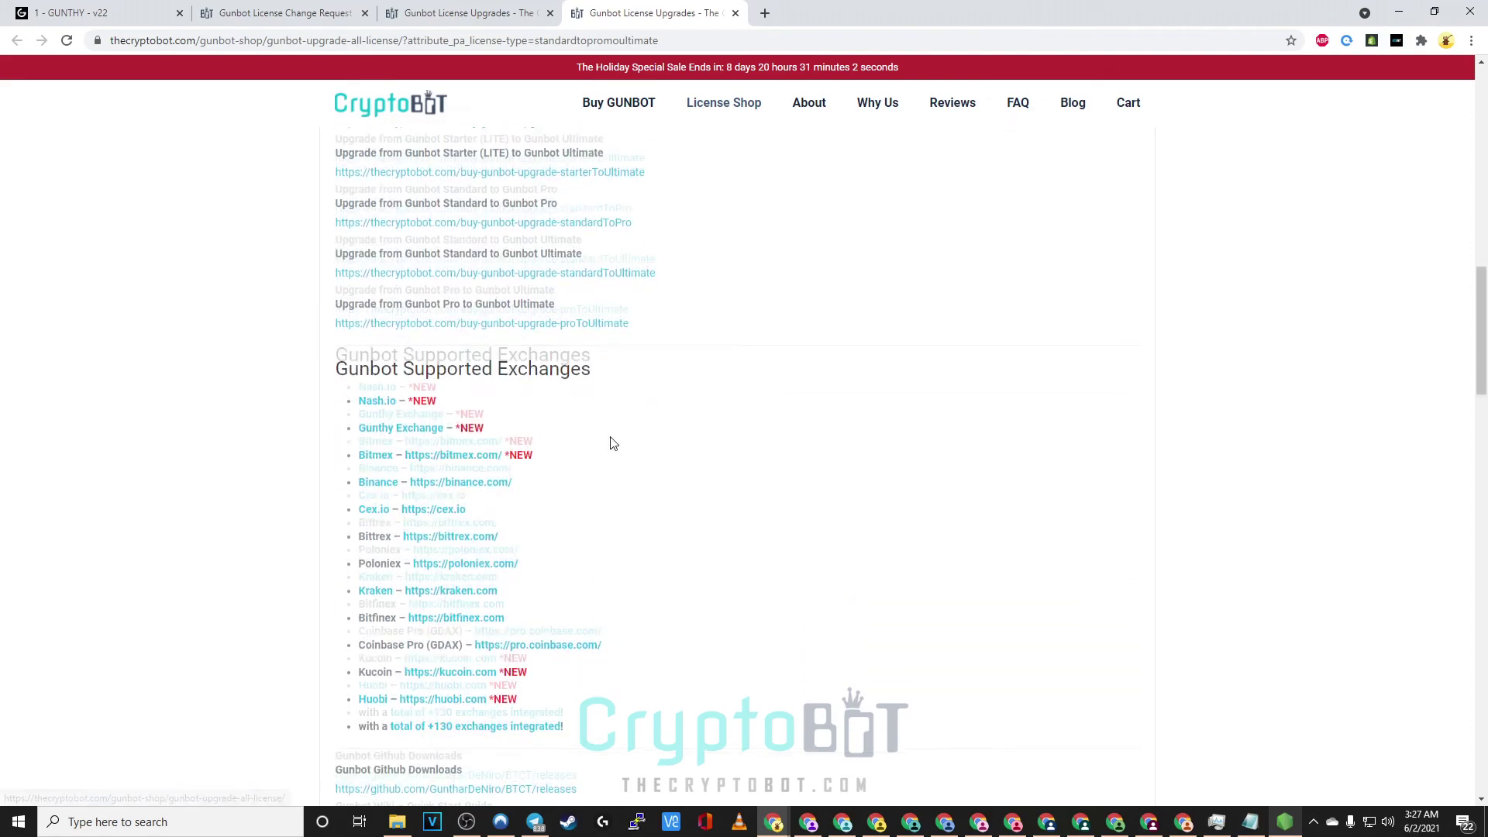
scroll(612, 444, down, 3)
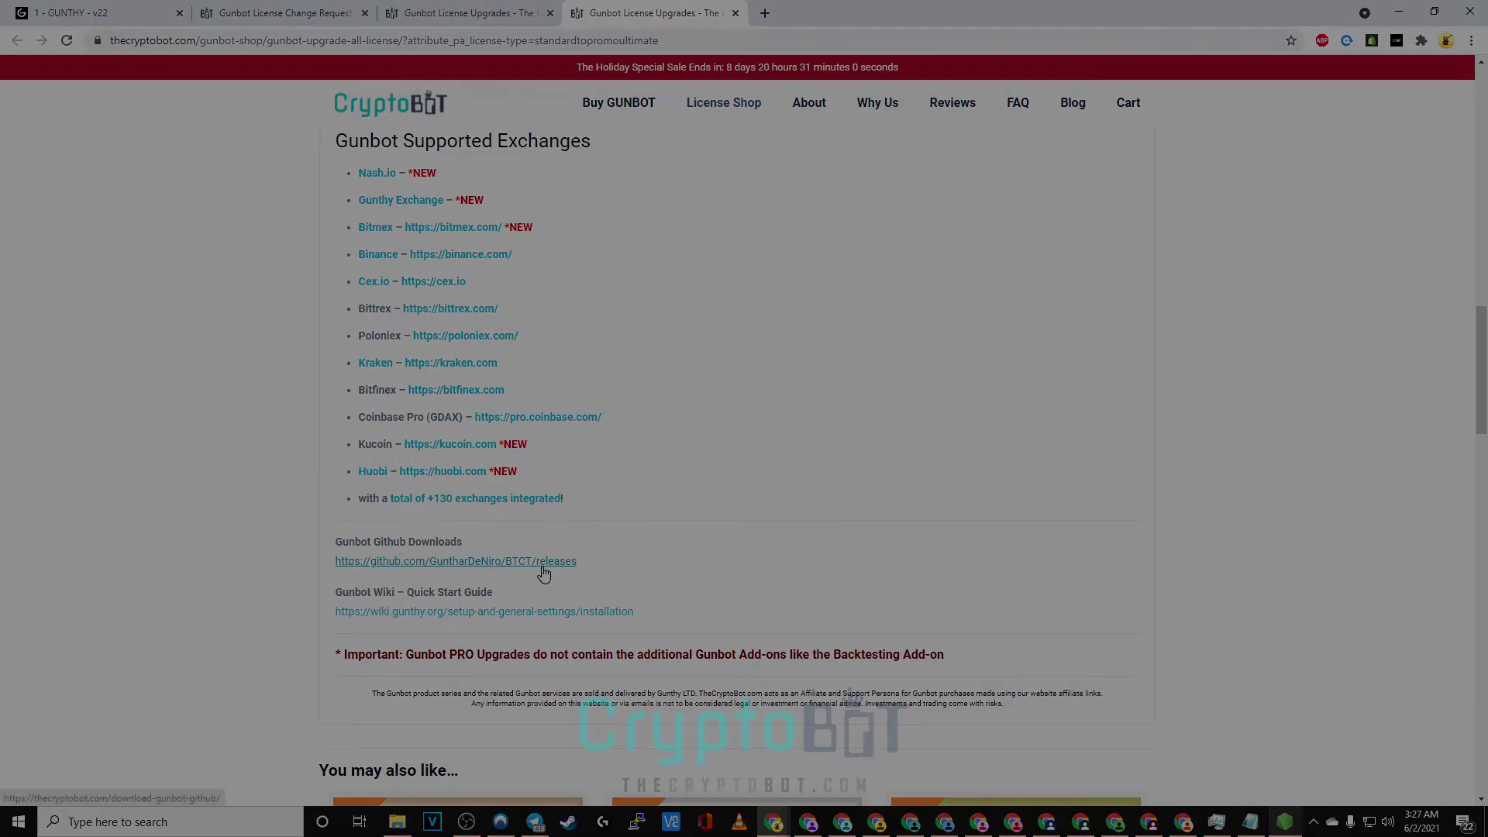